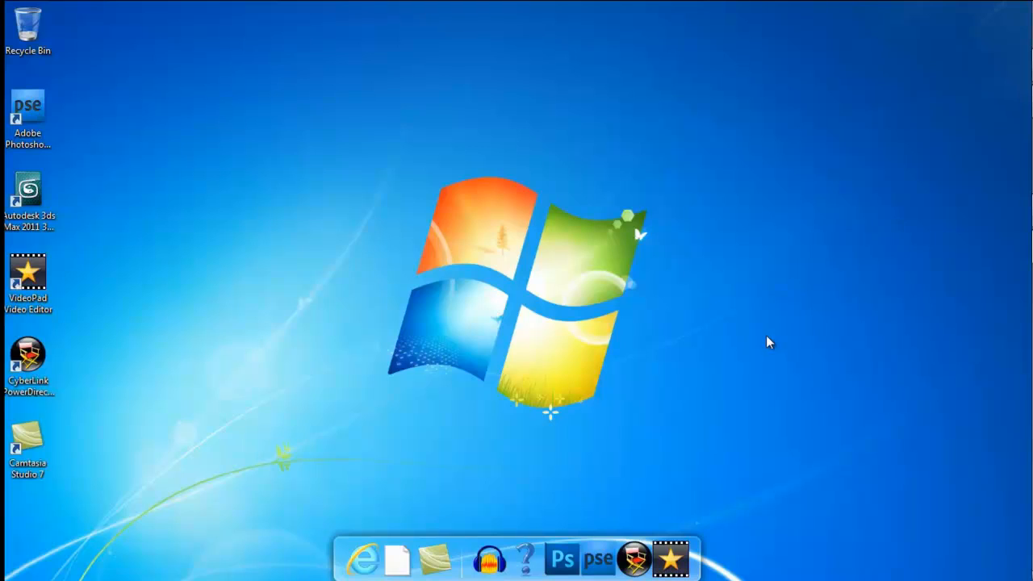
Open the song "Victoria Justice - Make It Shine" from My Music in Audacity and play its opening seconds
left_click(489, 561)
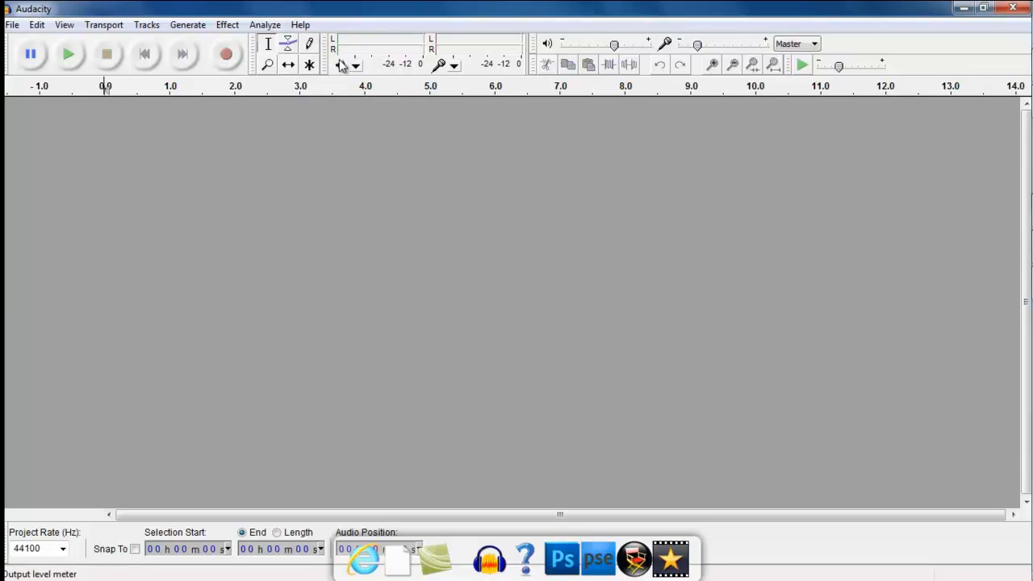
left_click(13, 25)
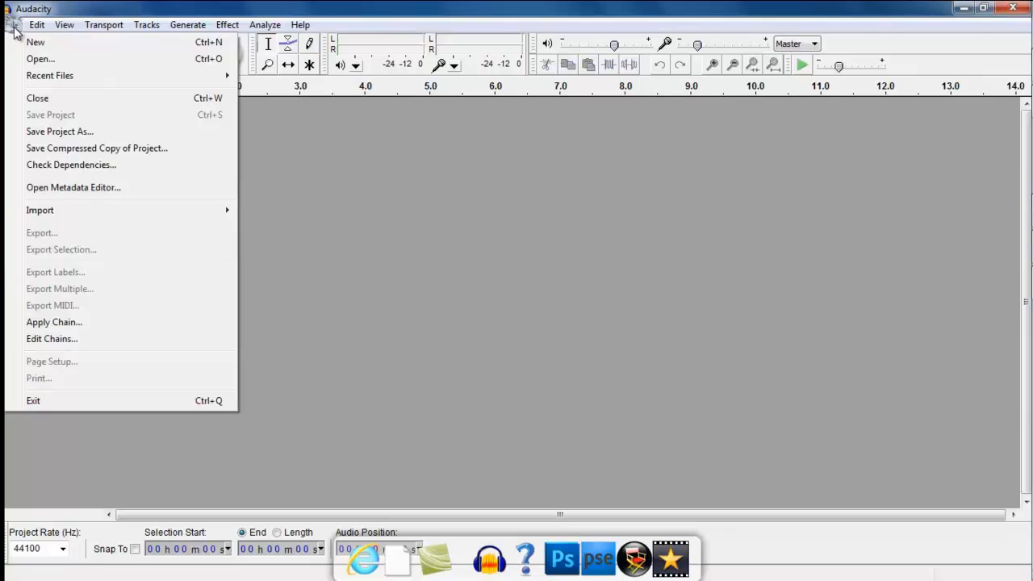
left_click(39, 59)
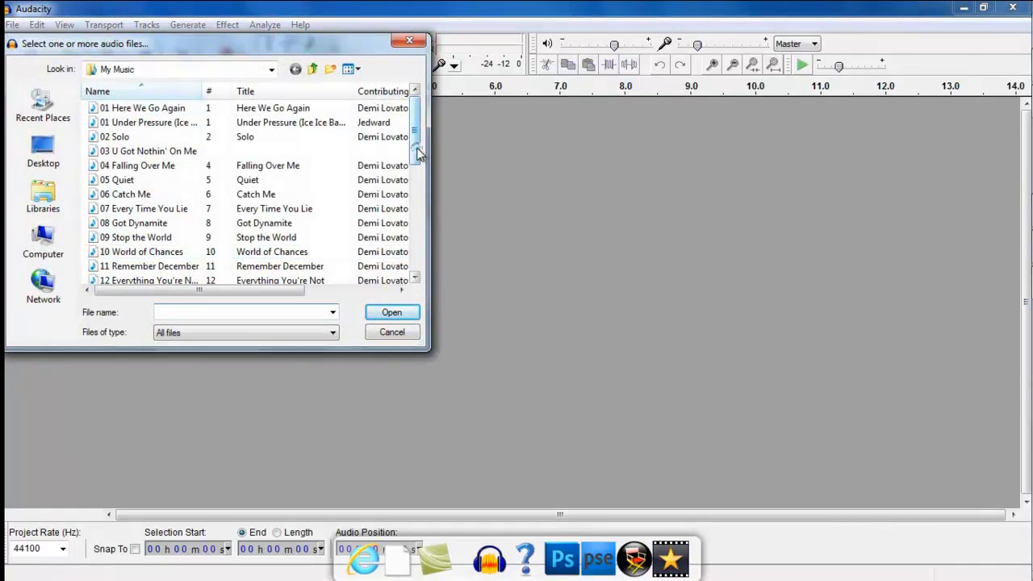
left_click_drag(419, 155, 413, 259)
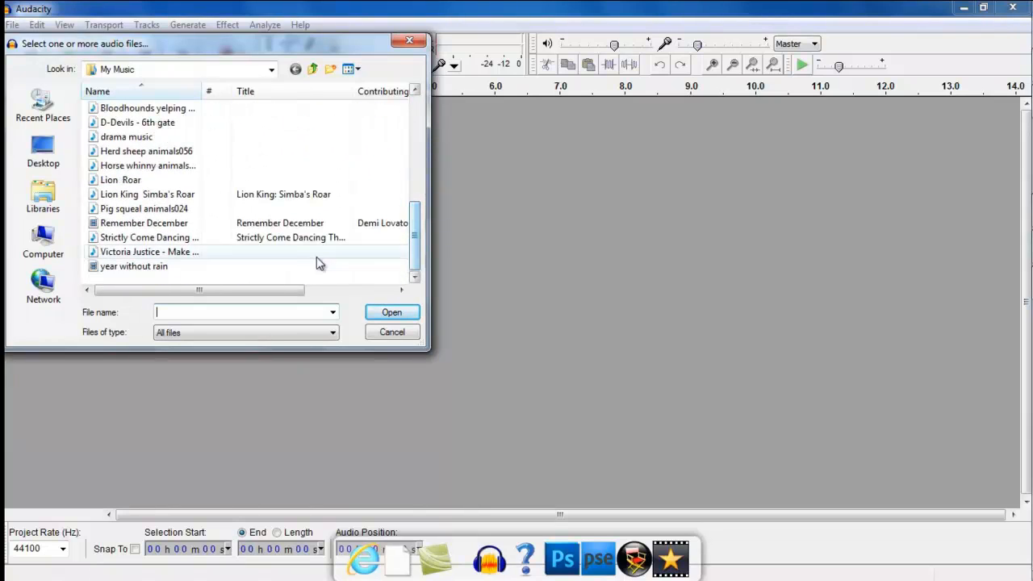
left_click(239, 252)
left_click(392, 312)
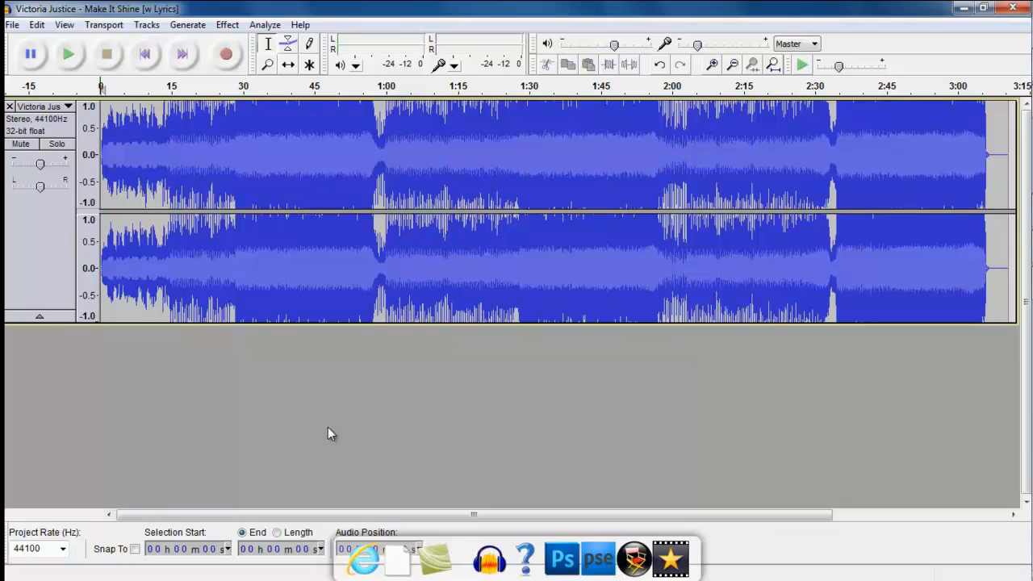
left_click(69, 53)
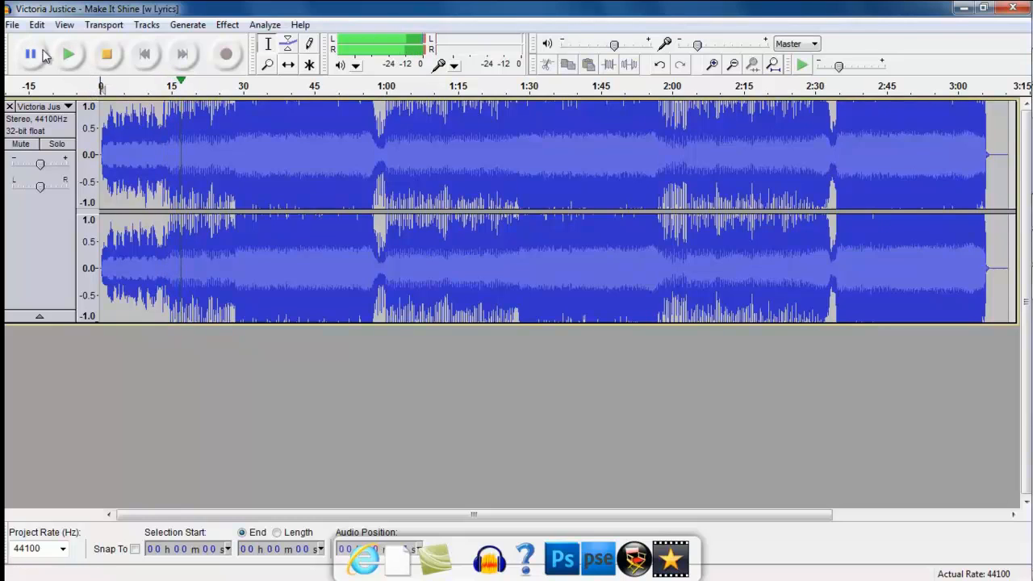
left_click(106, 54)
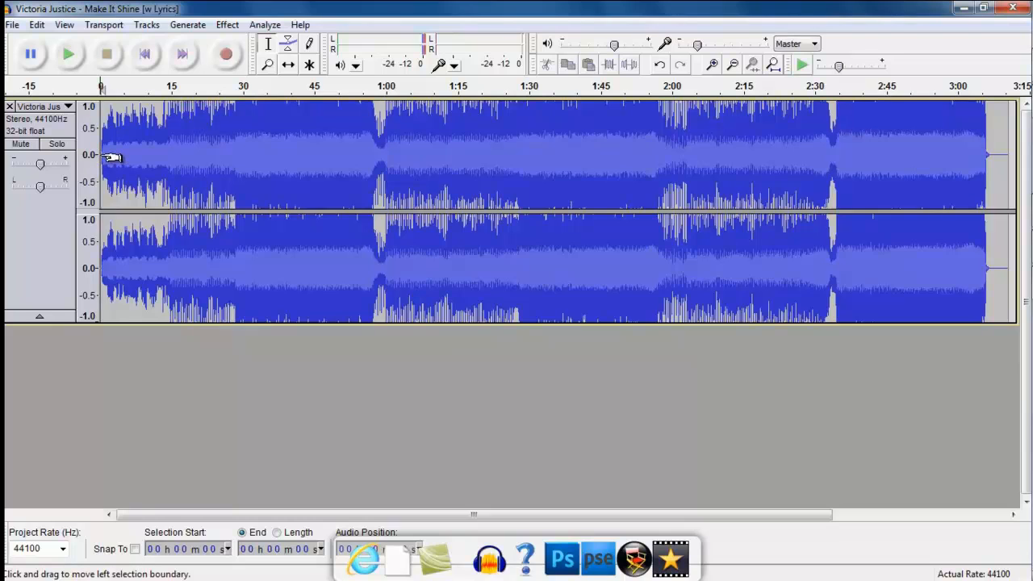
Select the song from its start to about 3:06 and lower its pitch by 21 percent with Change Pitch
left_click_drag(113, 156, 978, 284)
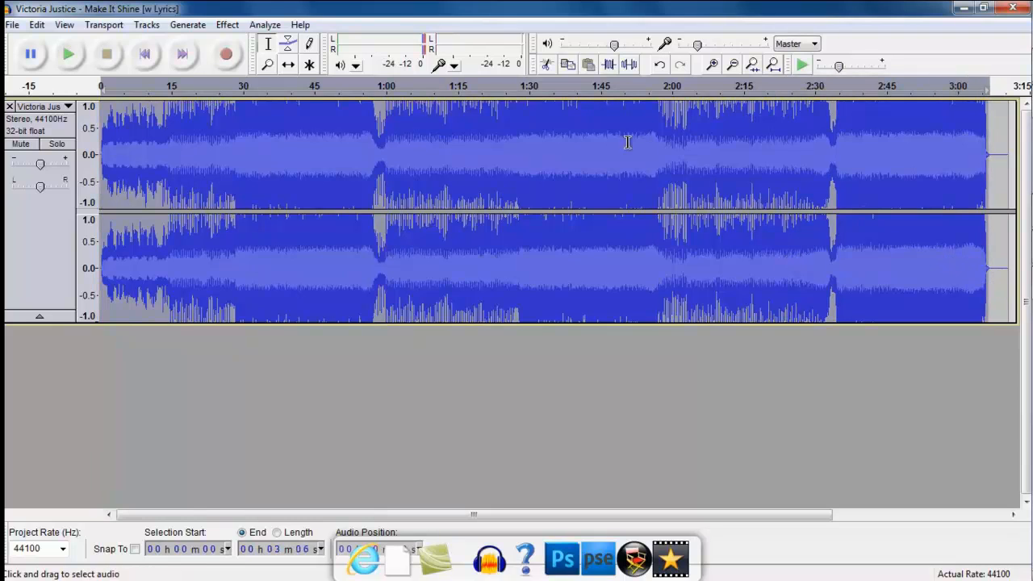
left_click(228, 24)
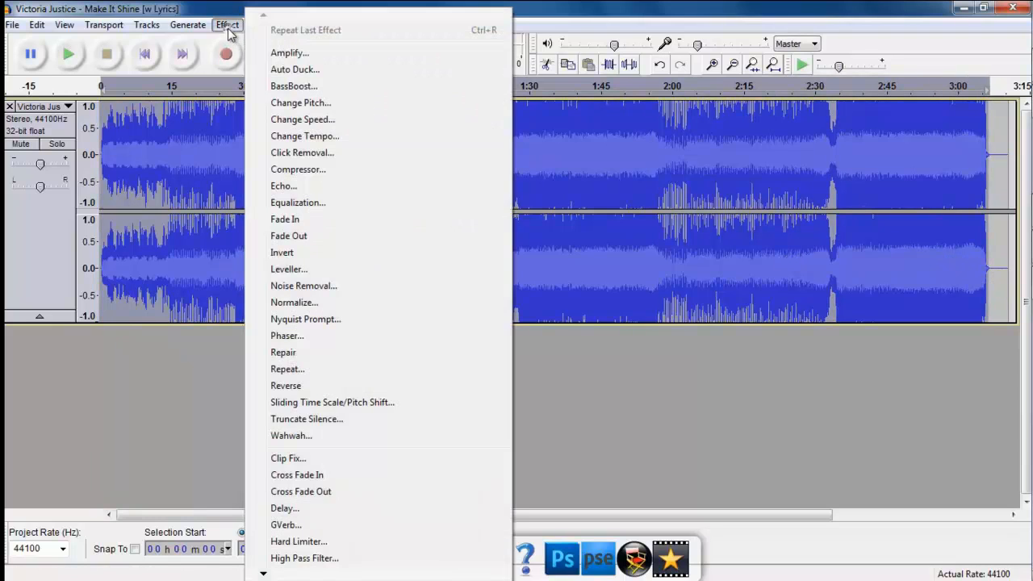
left_click(324, 106)
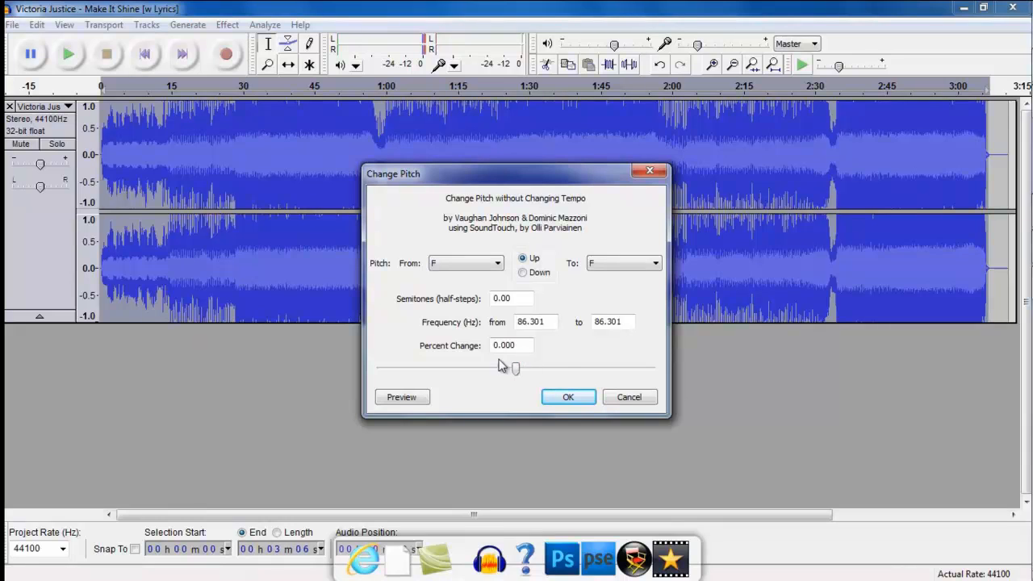
left_click_drag(515, 371, 489, 376)
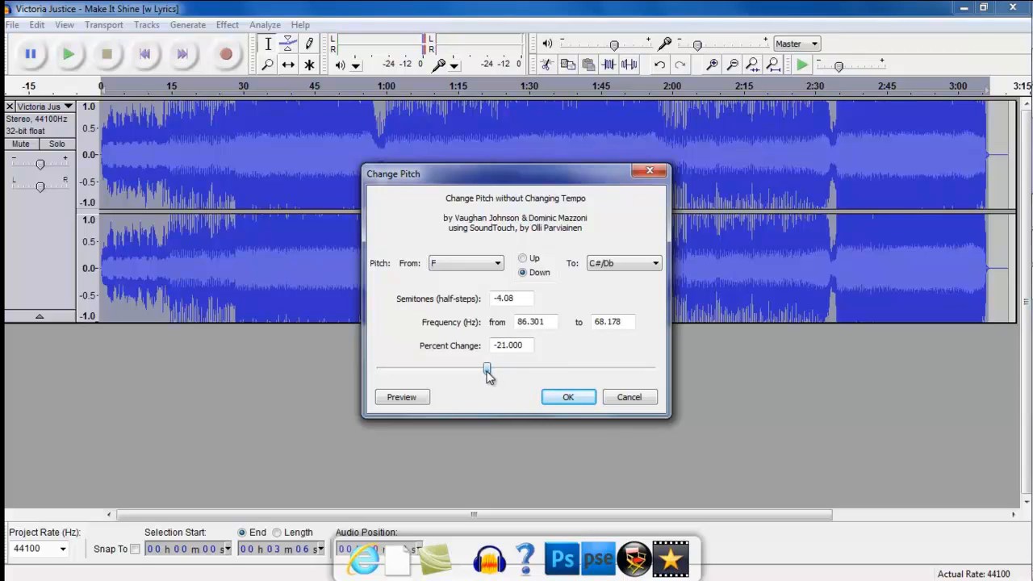
left_click(568, 397)
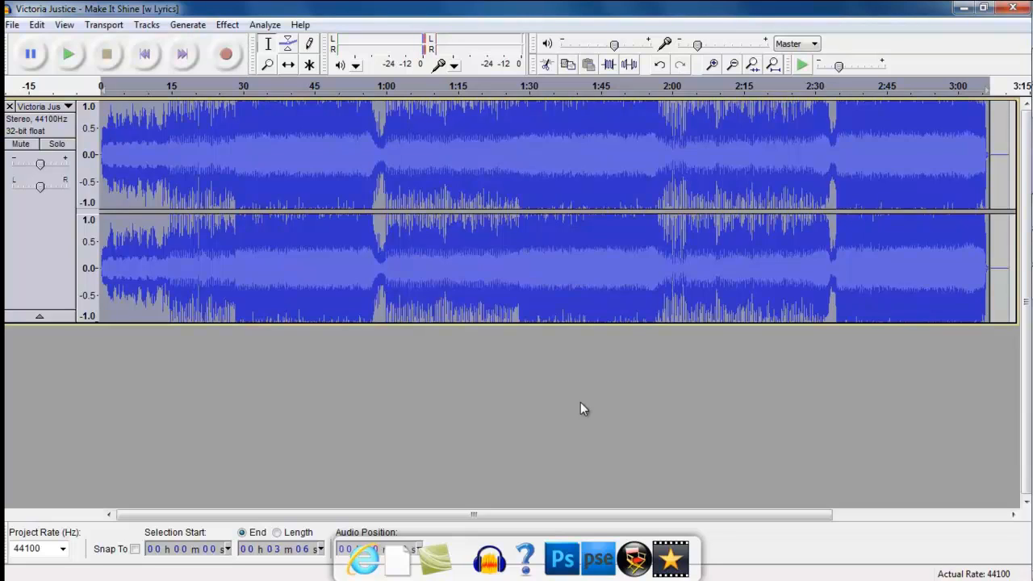
Listen to the opening of the lower-pitched song, stop playback, and undo the pitch change
left_click(73, 57)
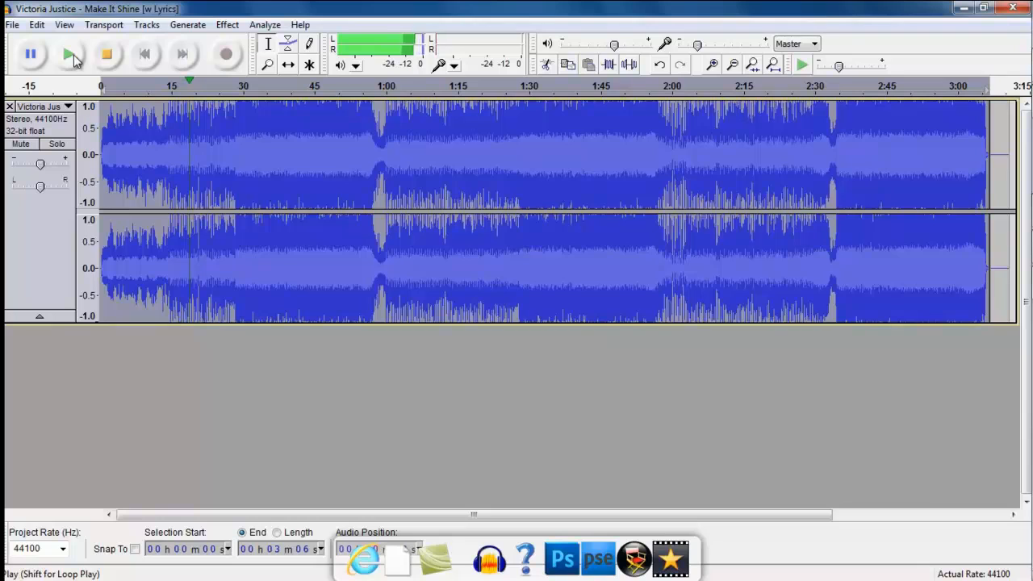
left_click(107, 54)
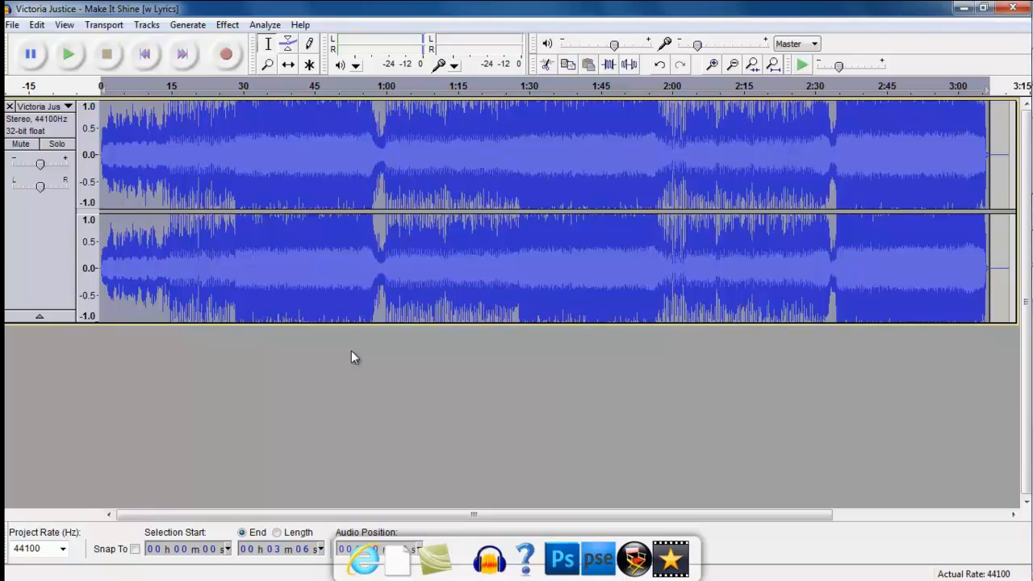
left_click(38, 25)
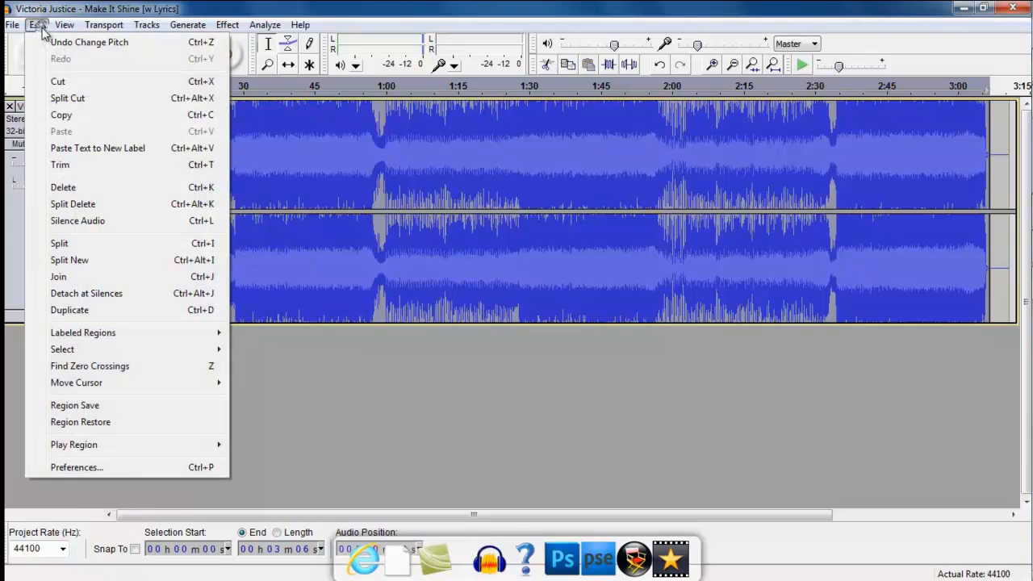
left_click(47, 43)
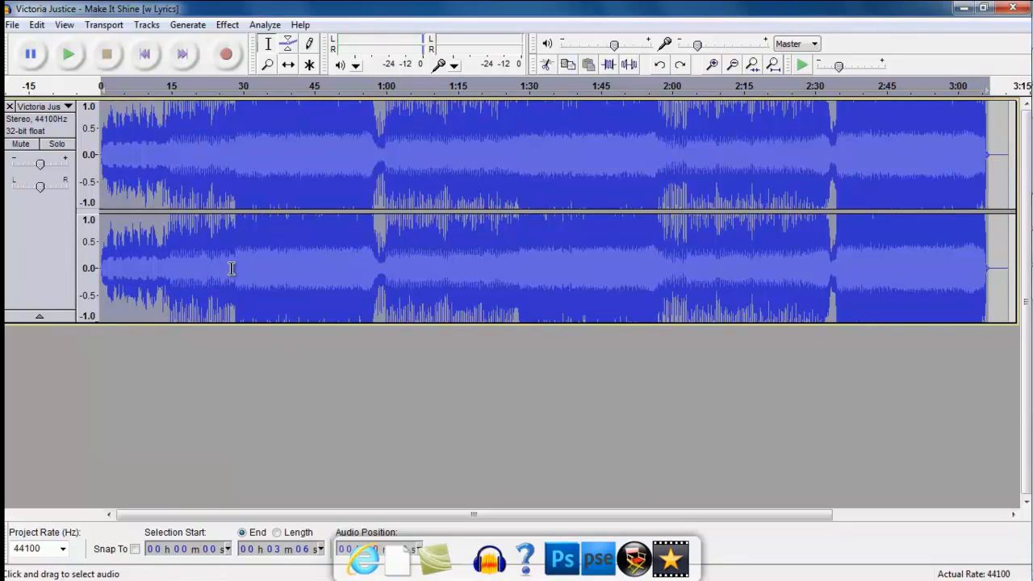
Speed up the selected audio by 39.891 percent with Change Speed
left_click(227, 25)
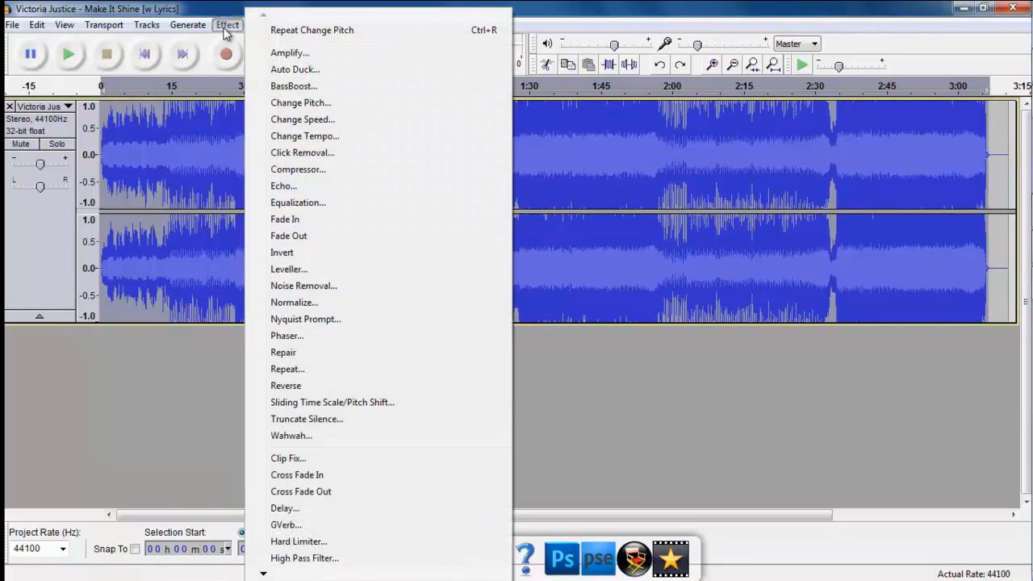
left_click(295, 121)
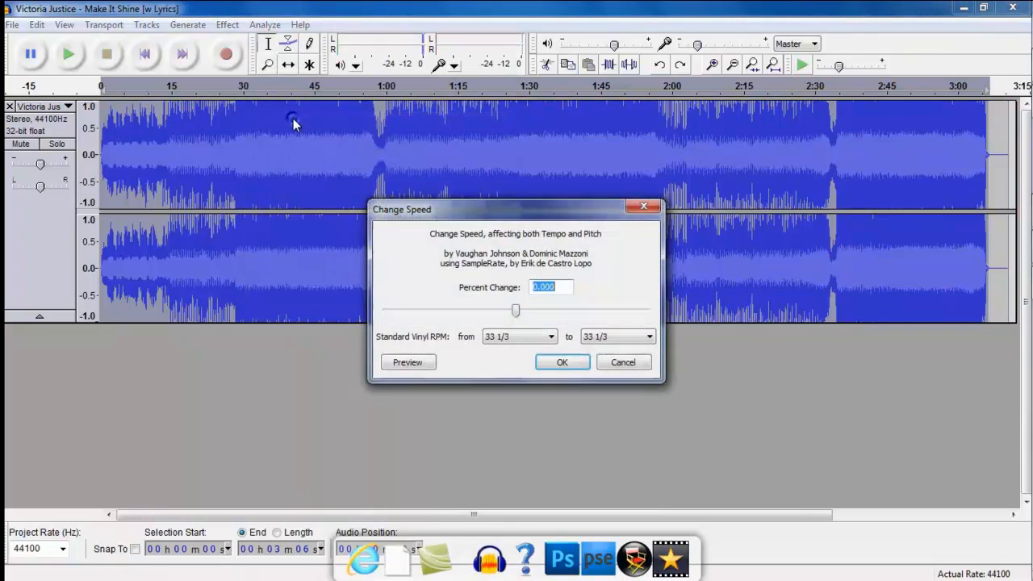
left_click(516, 312)
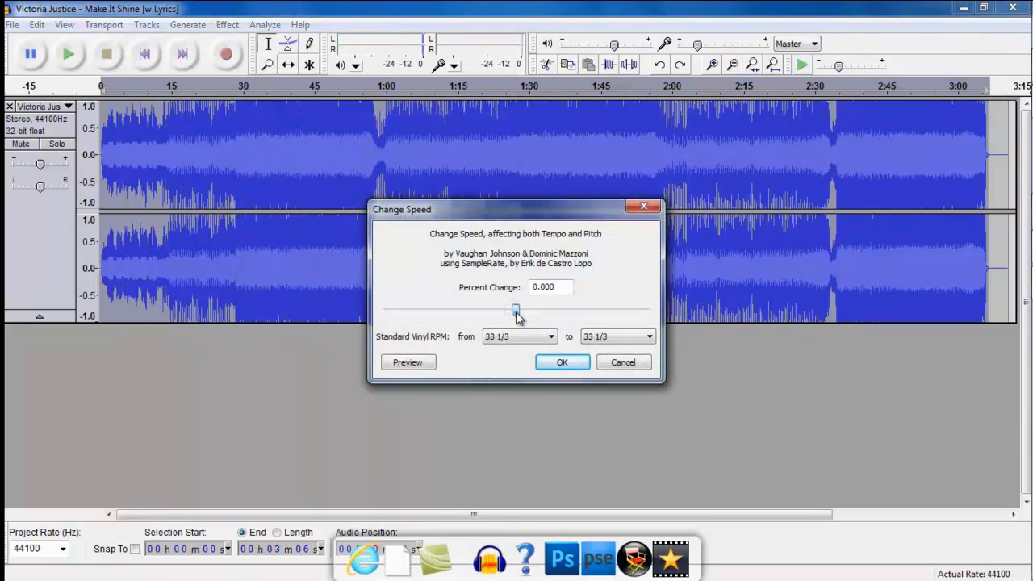
left_click_drag(517, 312, 540, 327)
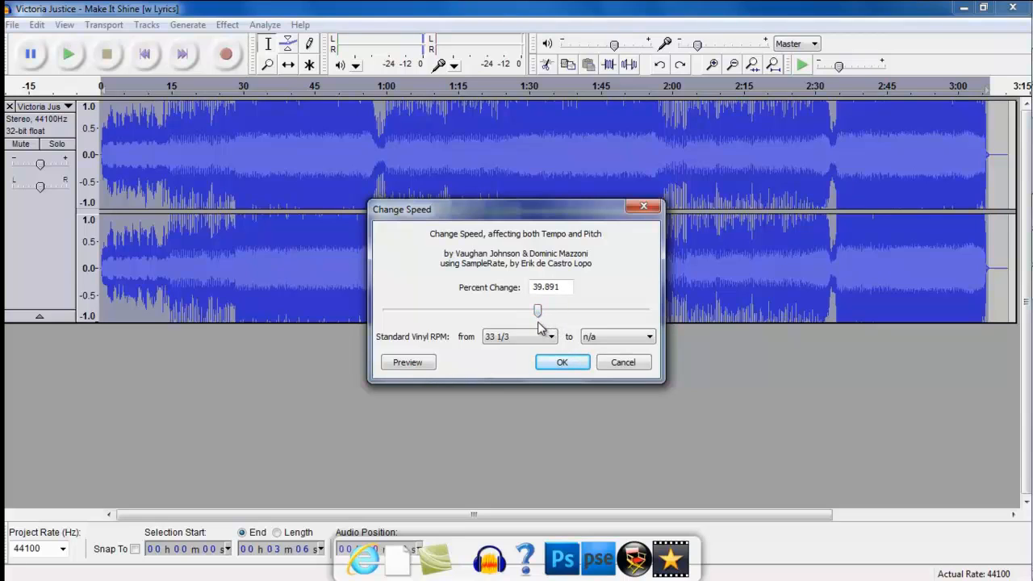
left_click(561, 365)
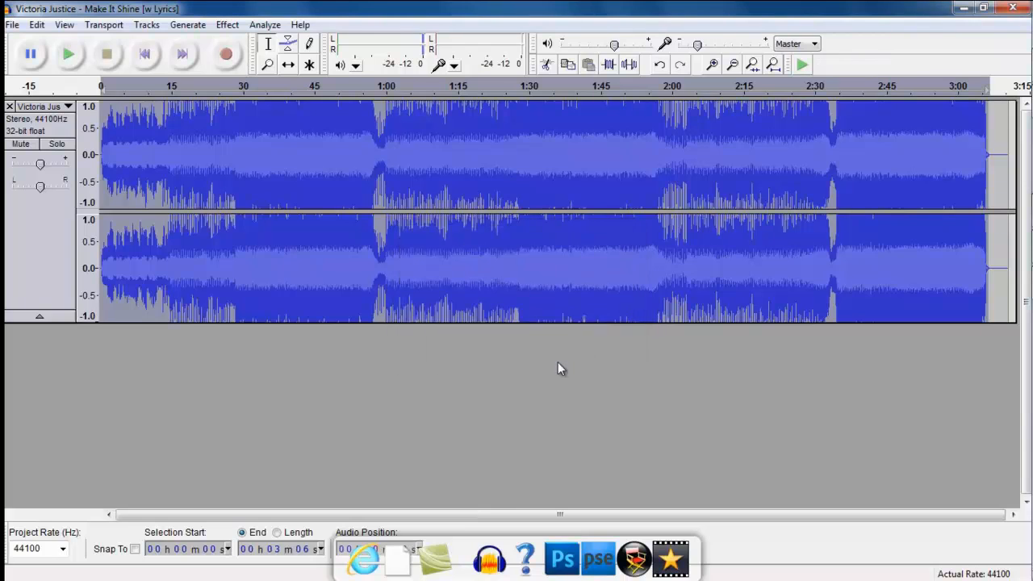
Play the sped-up song from its beginning and stop playback after listening to the opening
left_click(826, 155)
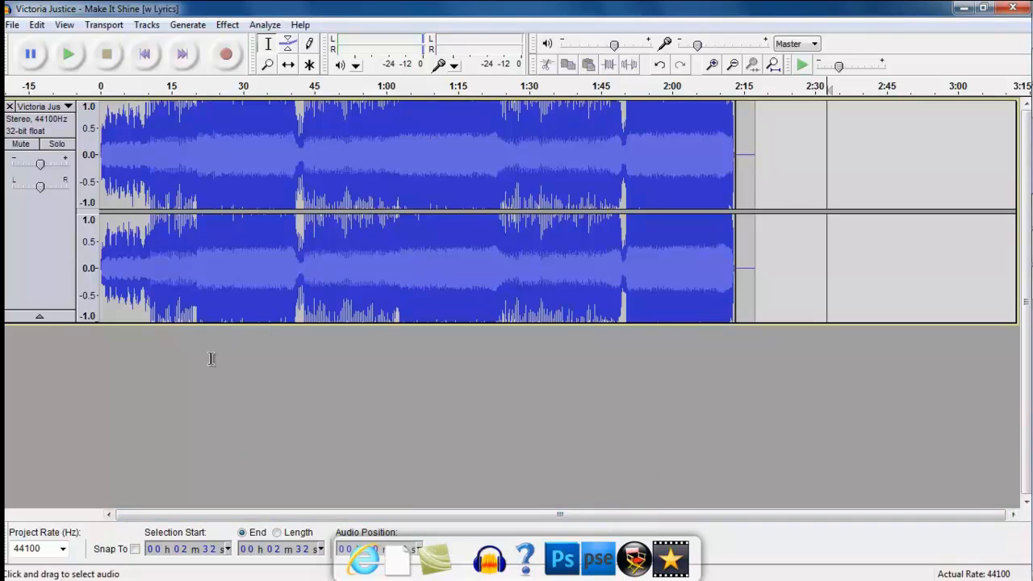
left_click(100, 125)
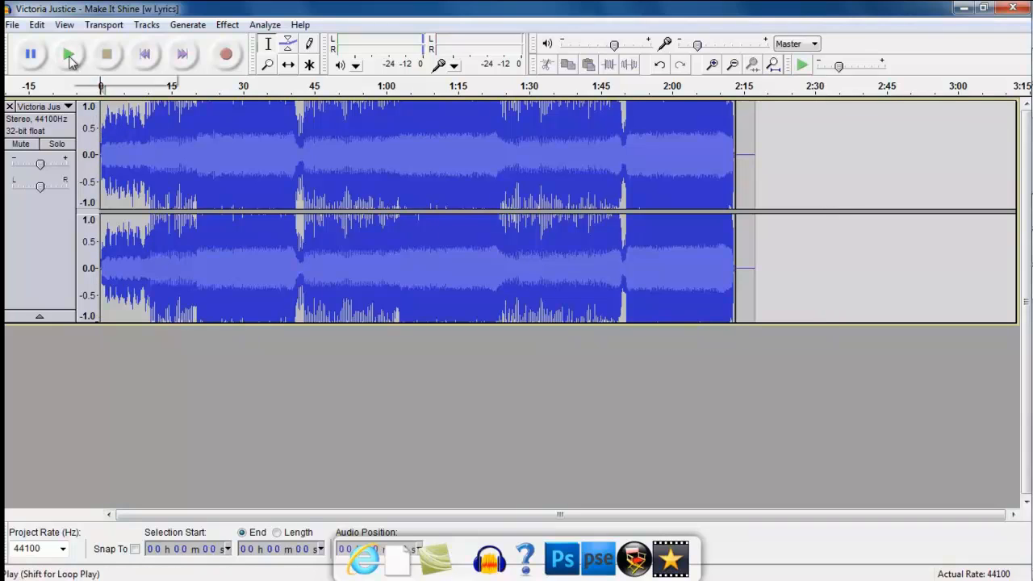
left_click(69, 57)
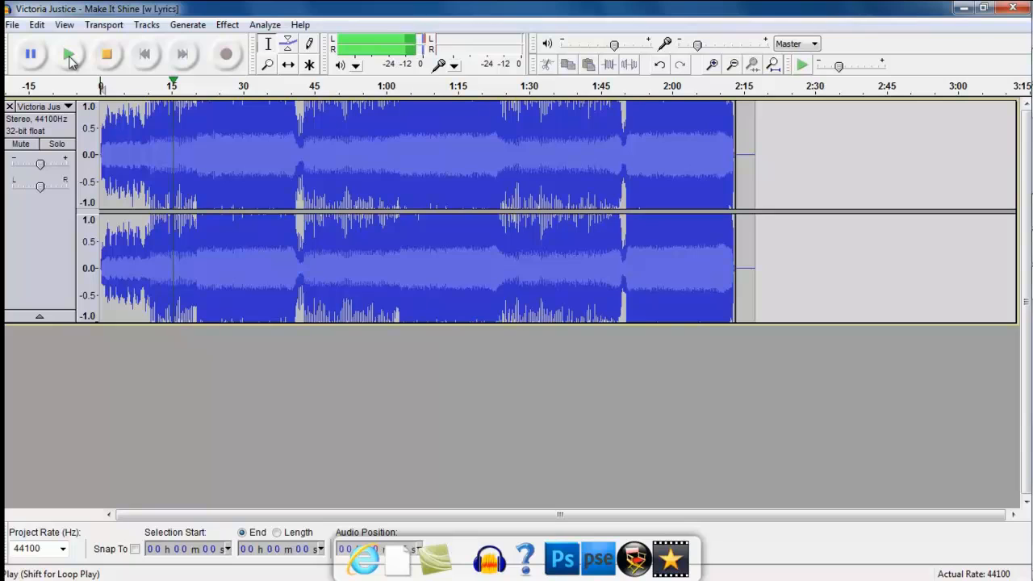
left_click(109, 59)
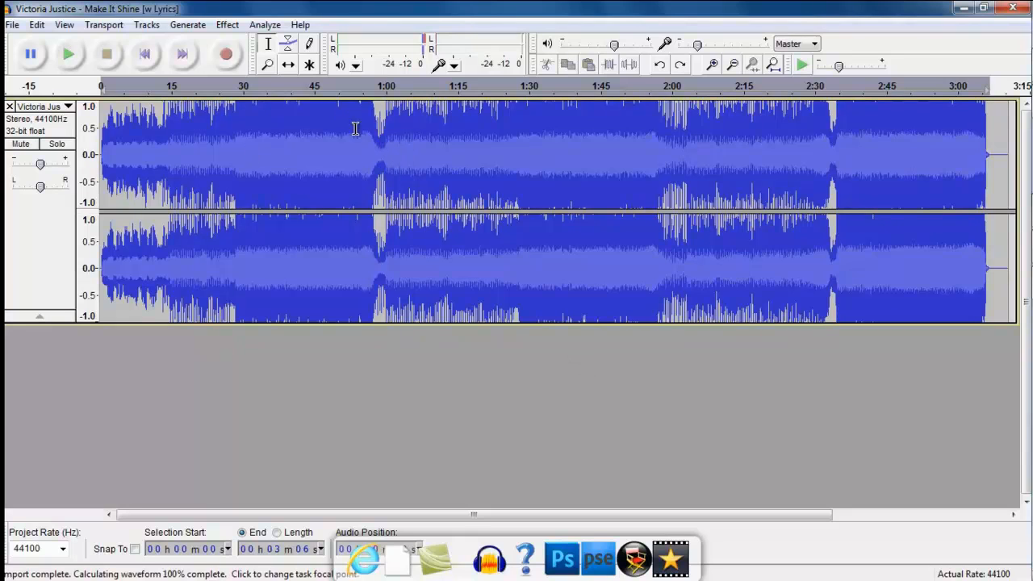
Select the section from about 0:29 to 0:58 and split it into a separate clip within the track
left_click(380, 154)
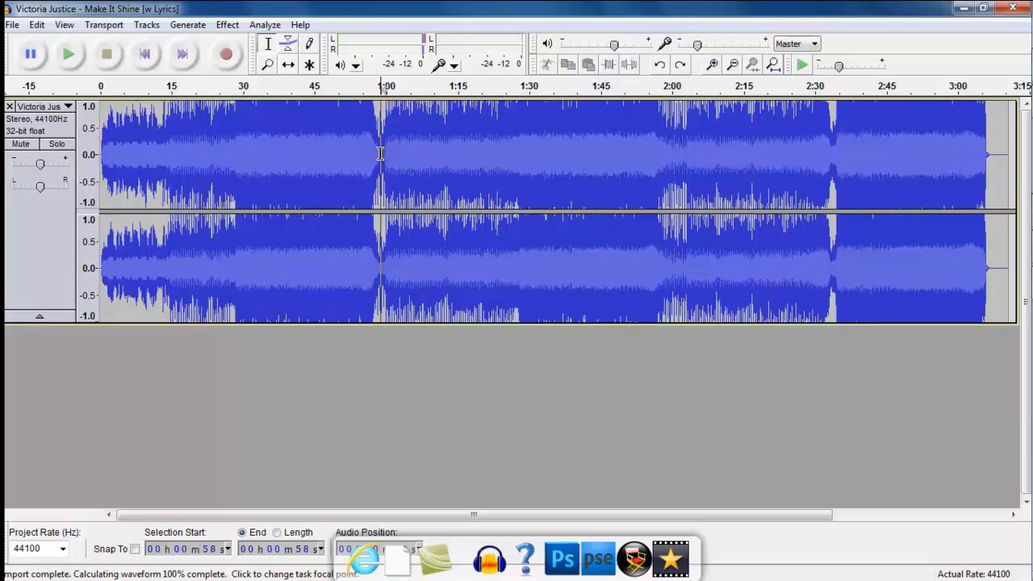
left_click_drag(381, 153, 242, 167)
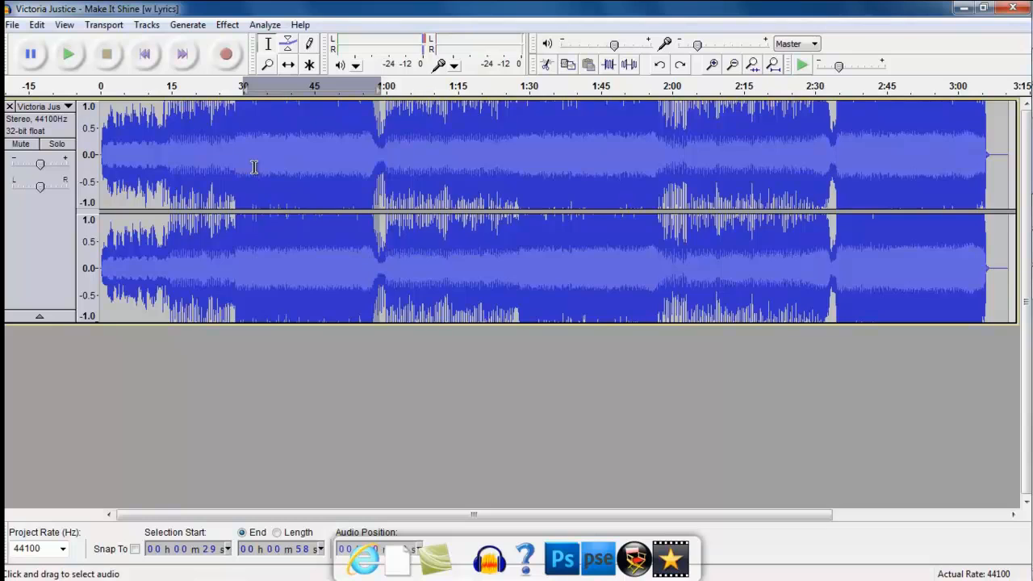
left_click(38, 25)
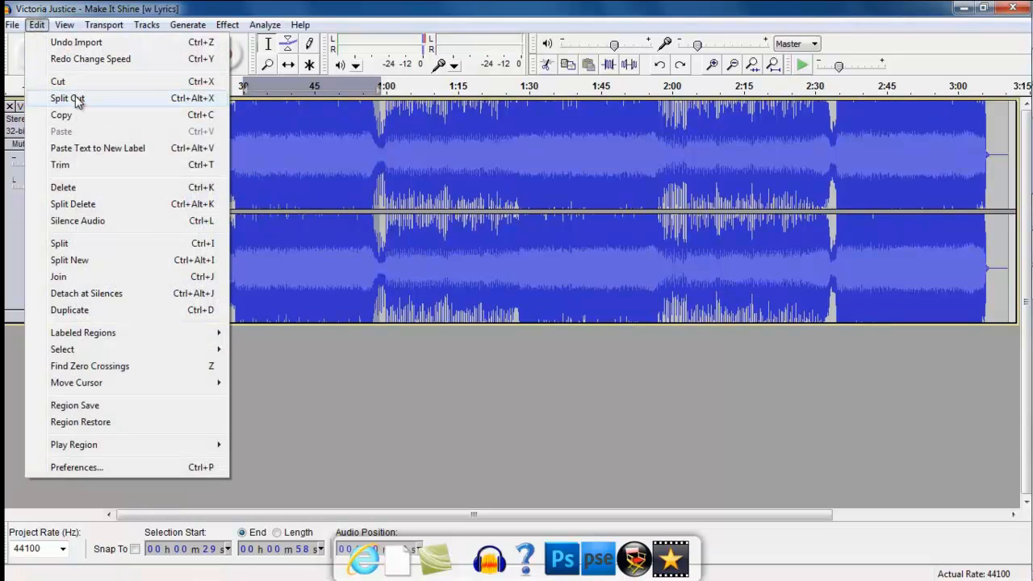
left_click(95, 245)
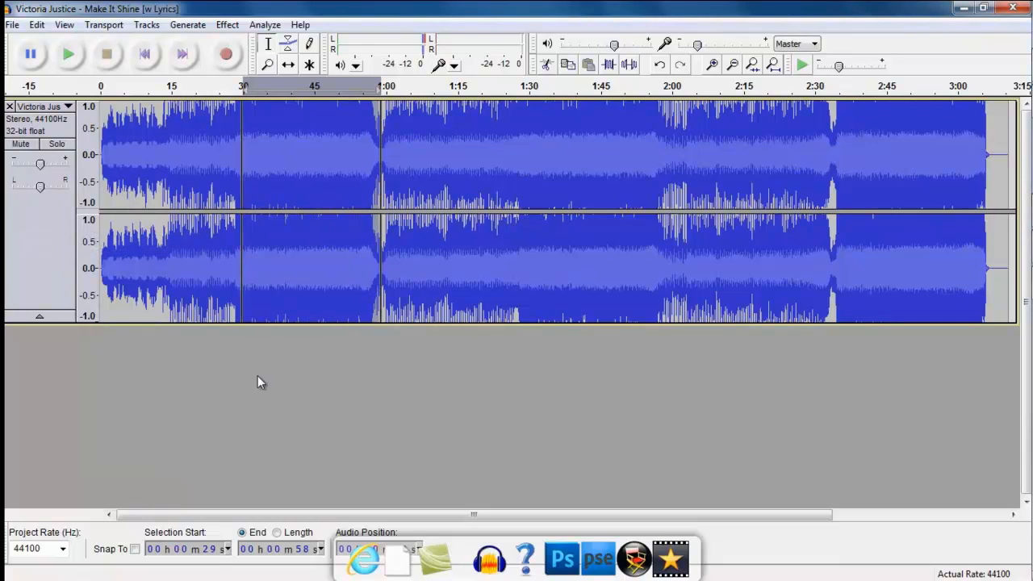
left_click(255, 405)
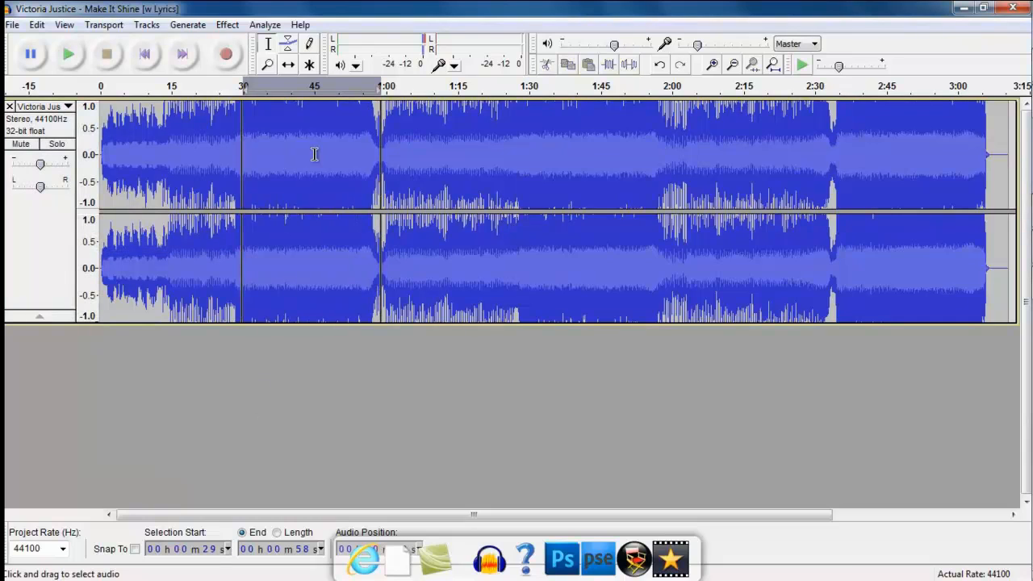
Select the song's first clip, from the start to about 0:29, and delete it from the track
left_click(288, 65)
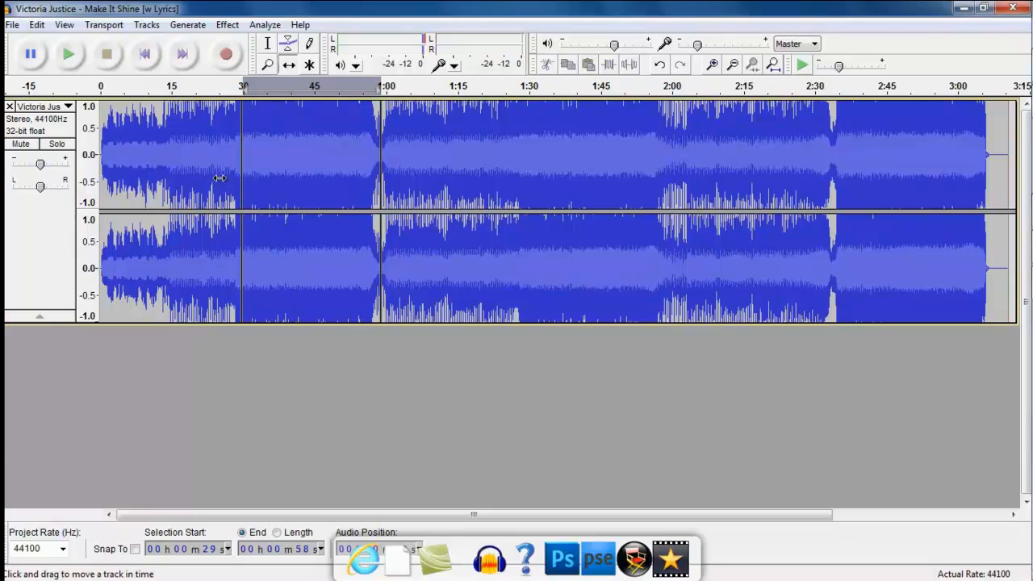
left_click(267, 44)
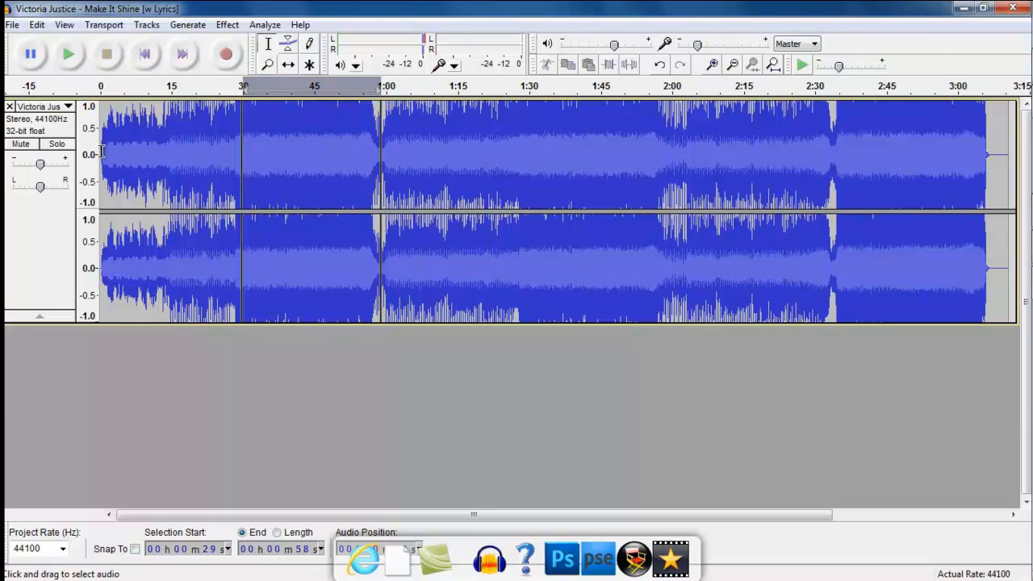
left_click_drag(100, 149, 244, 206)
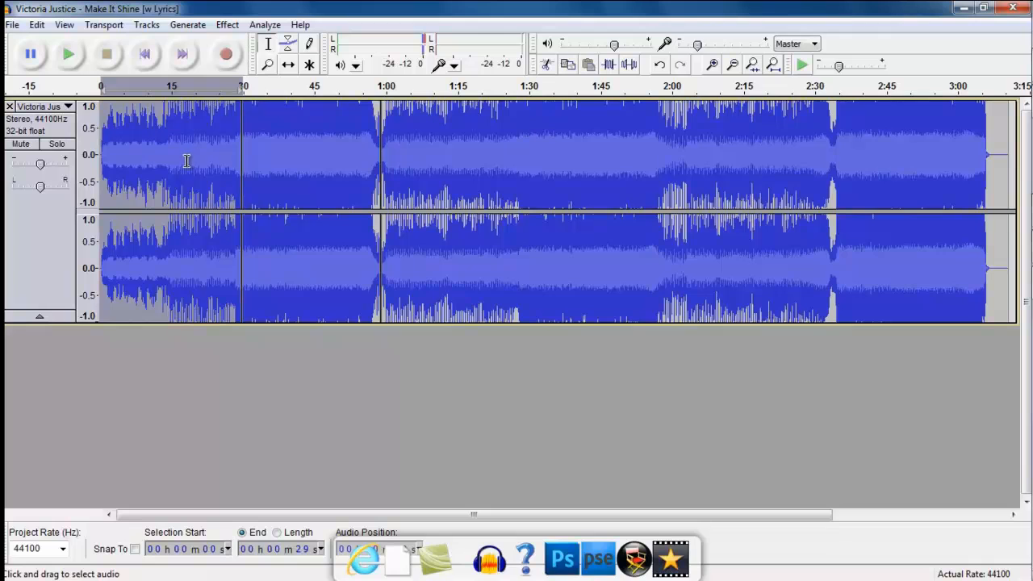
left_click(38, 25)
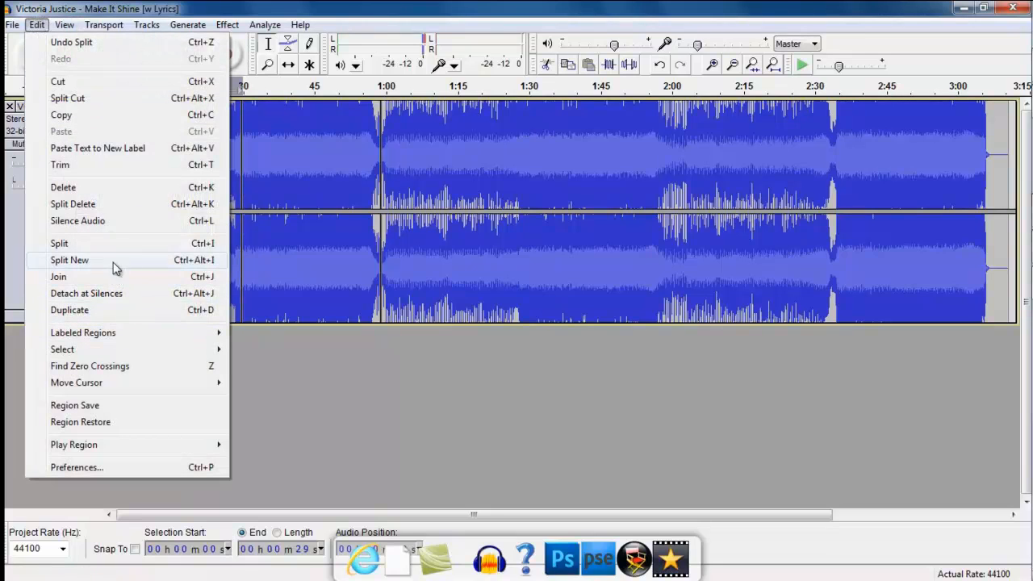
left_click(90, 189)
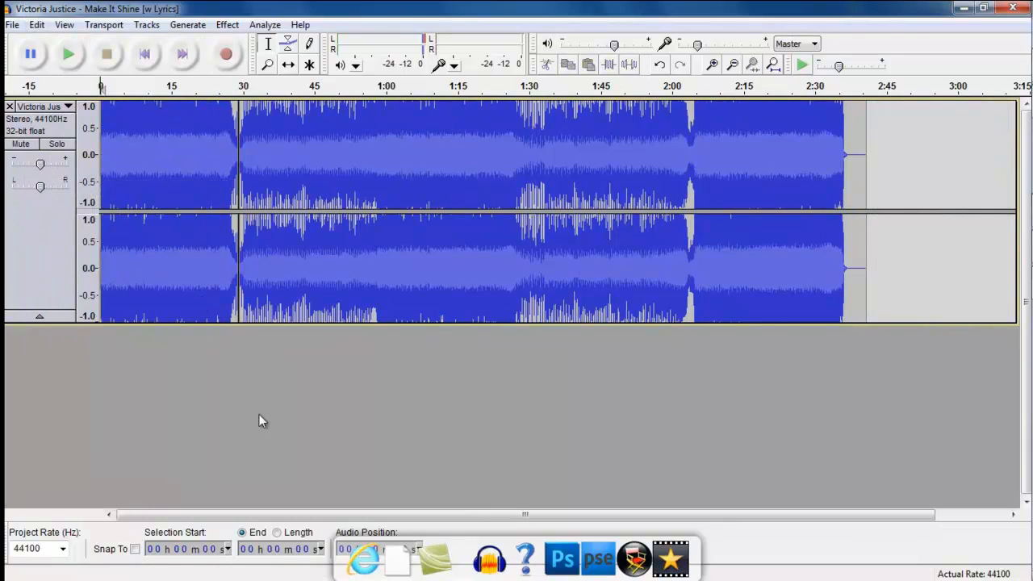
Select the audio from about 0:29 to the end of the track and delete it
left_click_drag(900, 183, 242, 201)
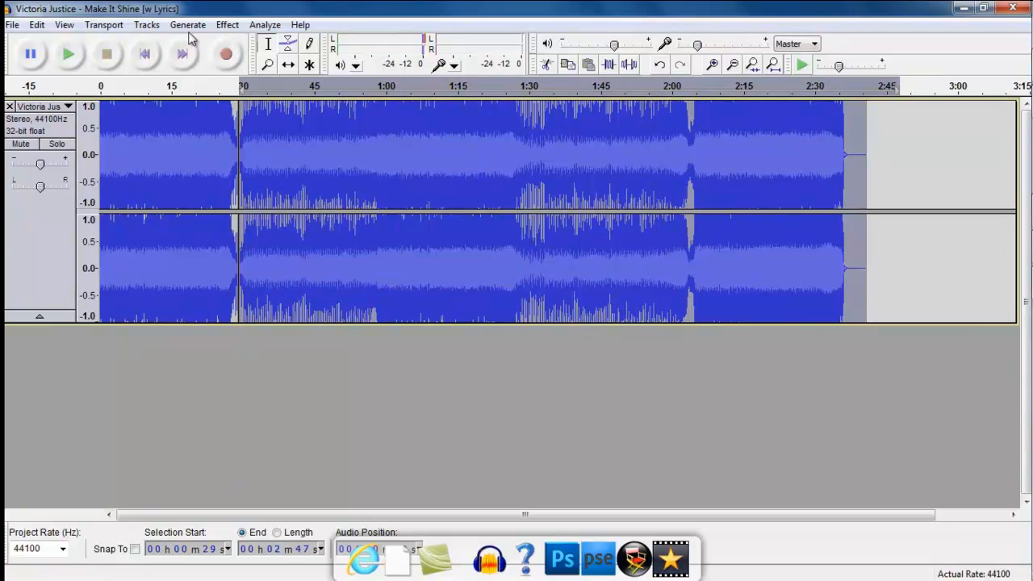
left_click(37, 25)
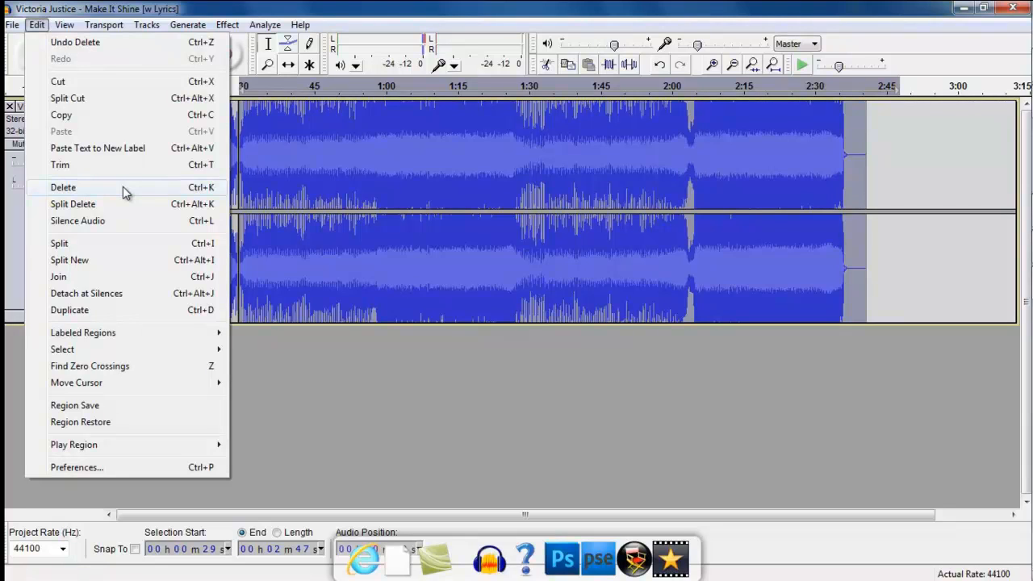
left_click(125, 190)
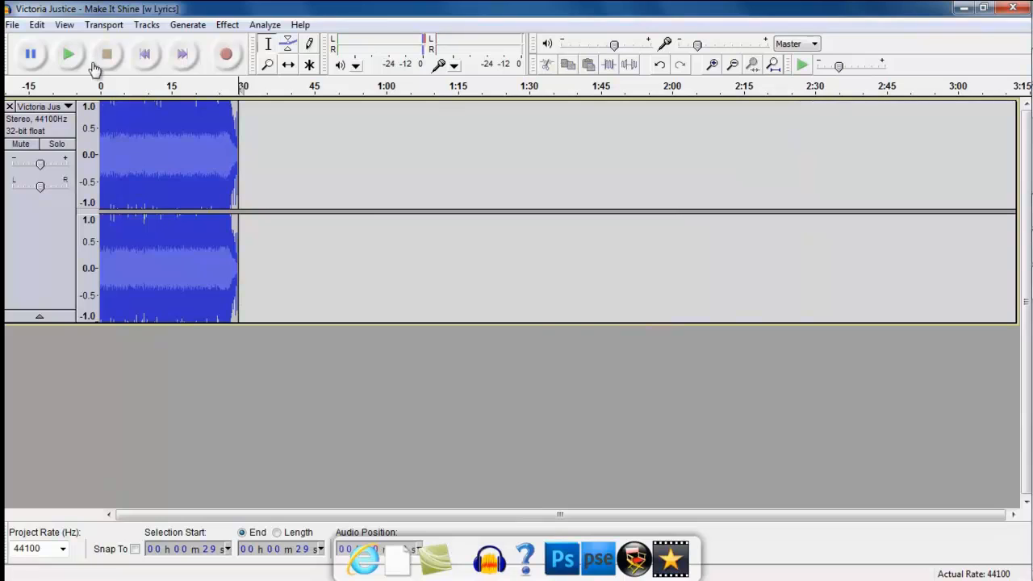
Play the remaining section from its beginning and stop playback after listening to part of it
left_click(100, 109)
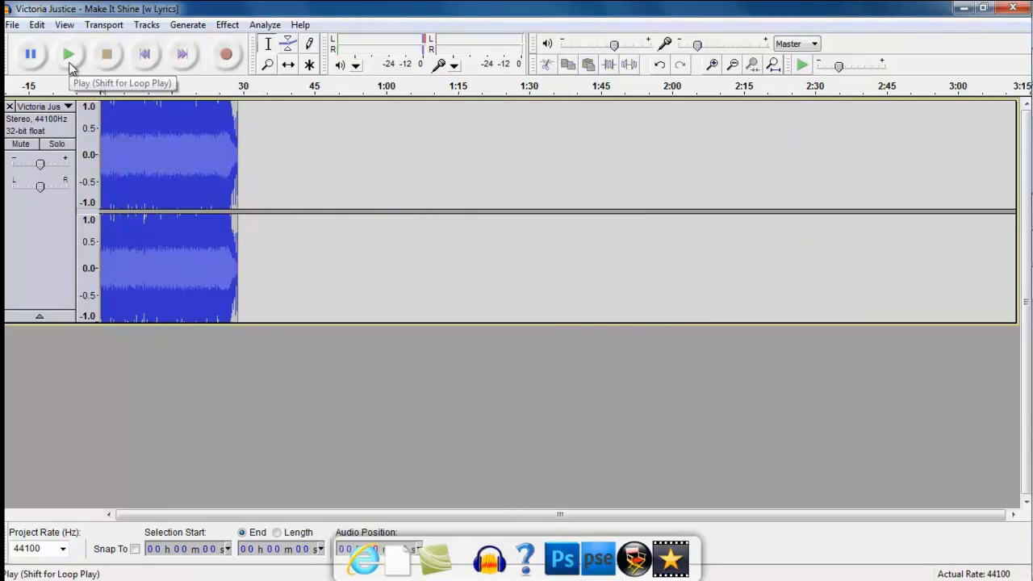
left_click(69, 69)
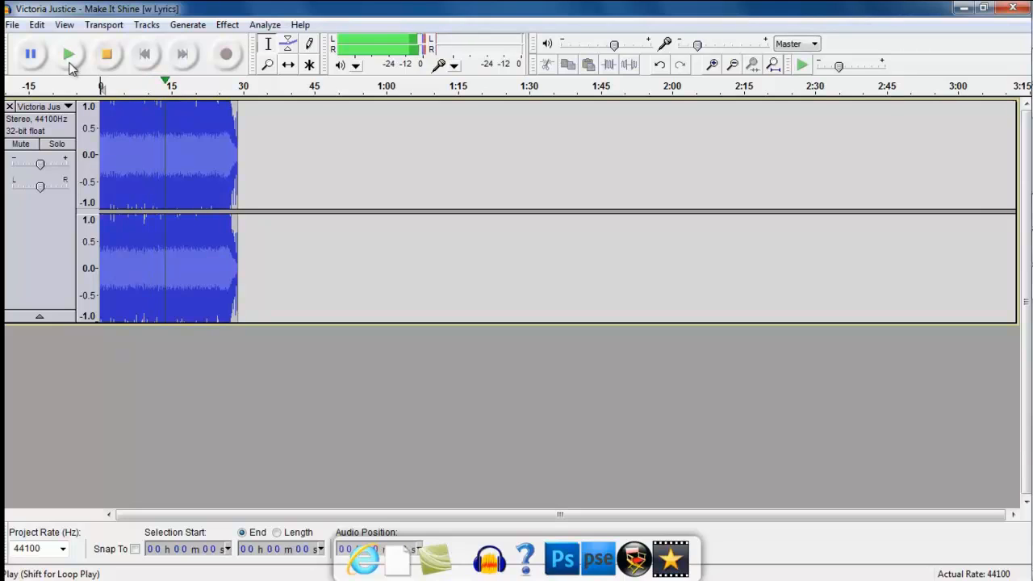
left_click(106, 54)
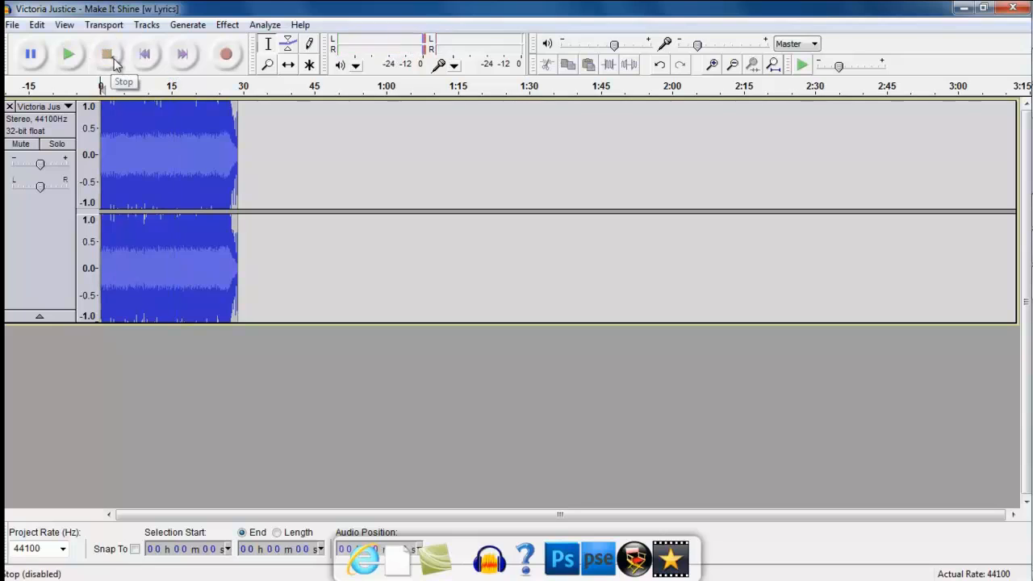
Undo both section deletions and the earlier split to restore the whole, unsplit song
left_click(273, 161)
left_click(253, 156)
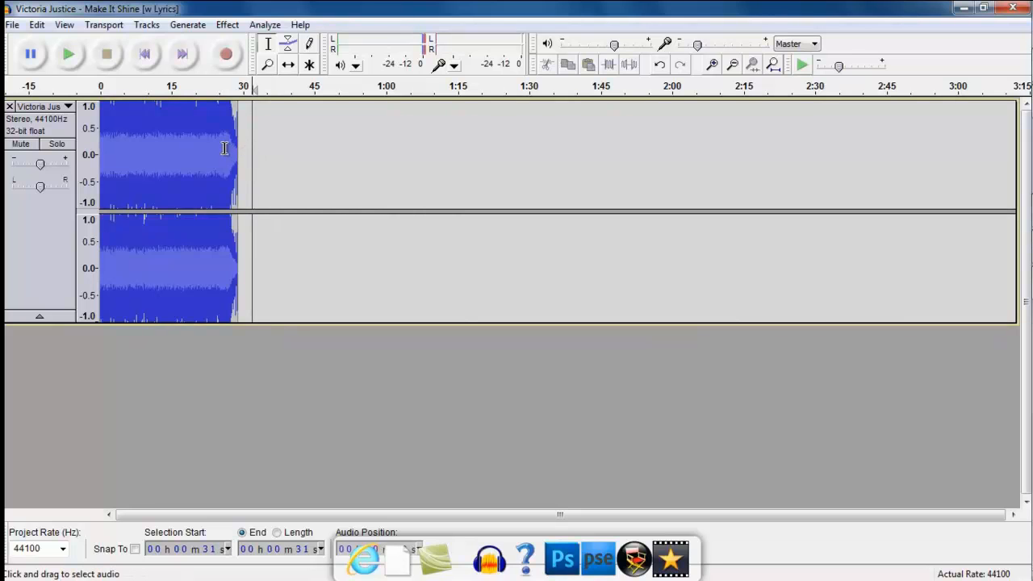
key("ctrl+z")
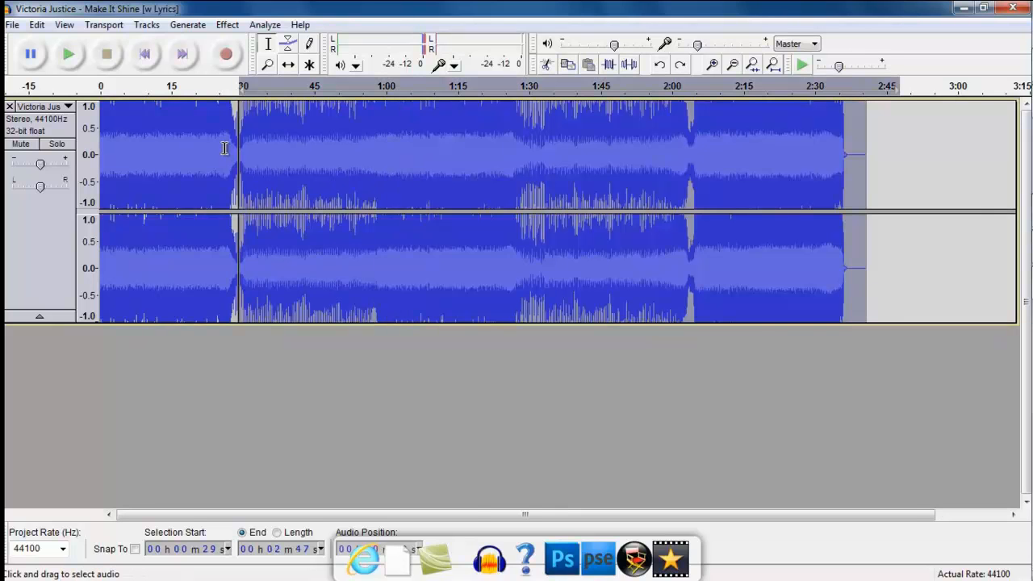
key("ctrl+z")
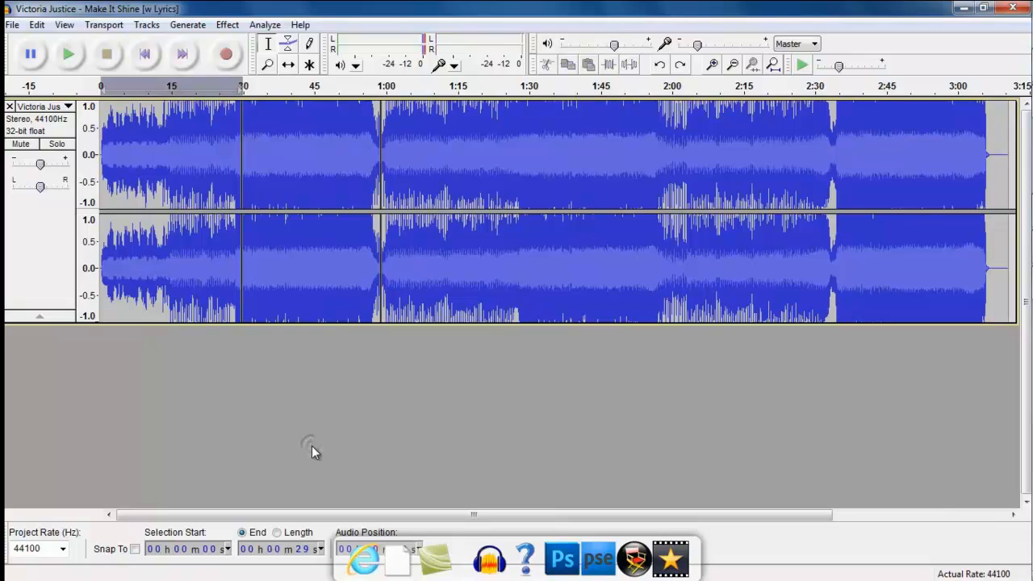
key("ctrl+z")
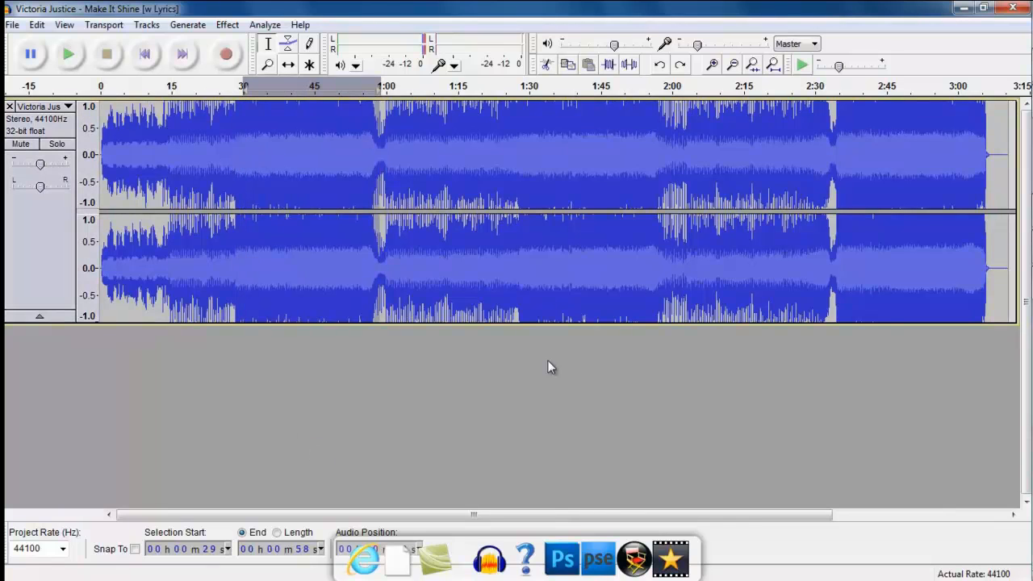
Select the song's opening from 0:00 to about 0:15 and split it into a separate clip
left_click(171, 155)
left_click_drag(169, 155, 95, 157)
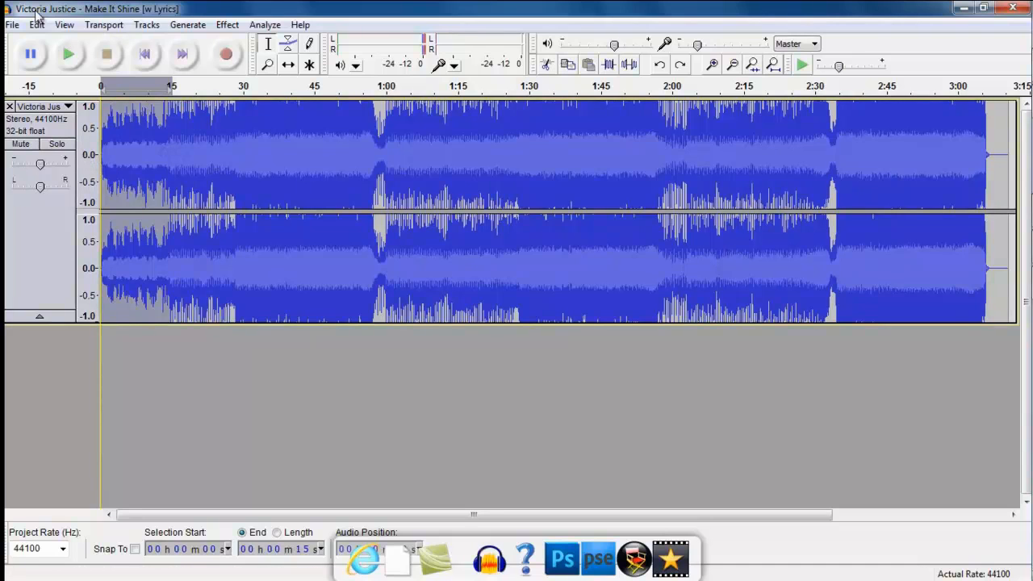
left_click(37, 25)
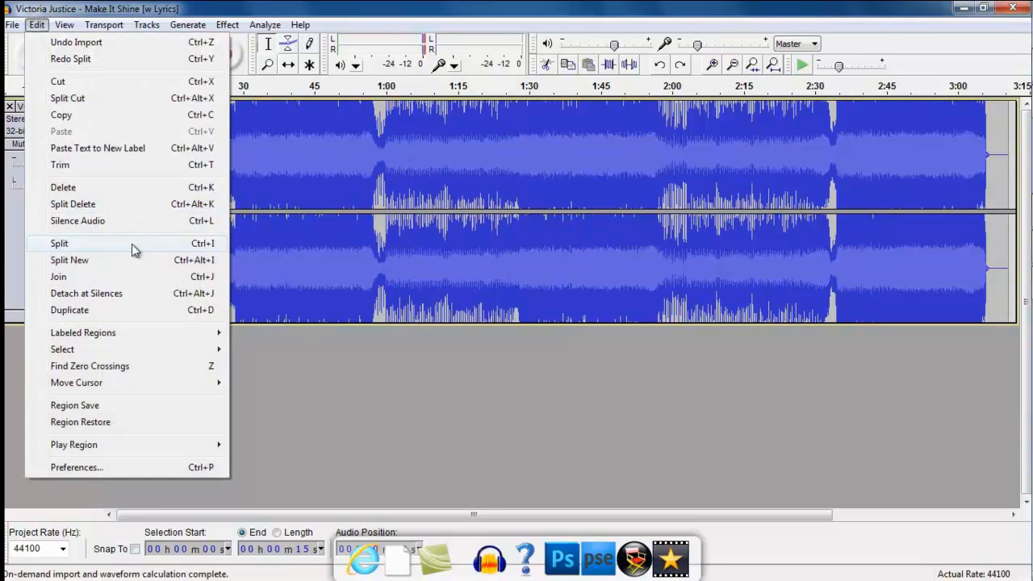
left_click(131, 243)
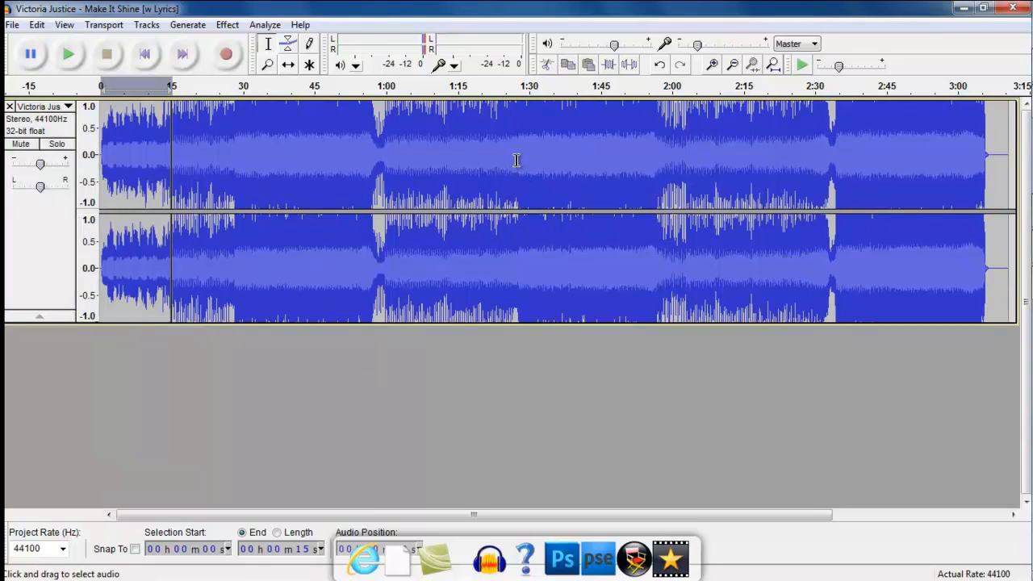
Select the section from about 2:00 to 2:34 and split it into a separate clip
mouse_move(834, 165)
left_mouse_down()
mouse_move(669, 183)
mouse_move(664, 173)
left_mouse_up()
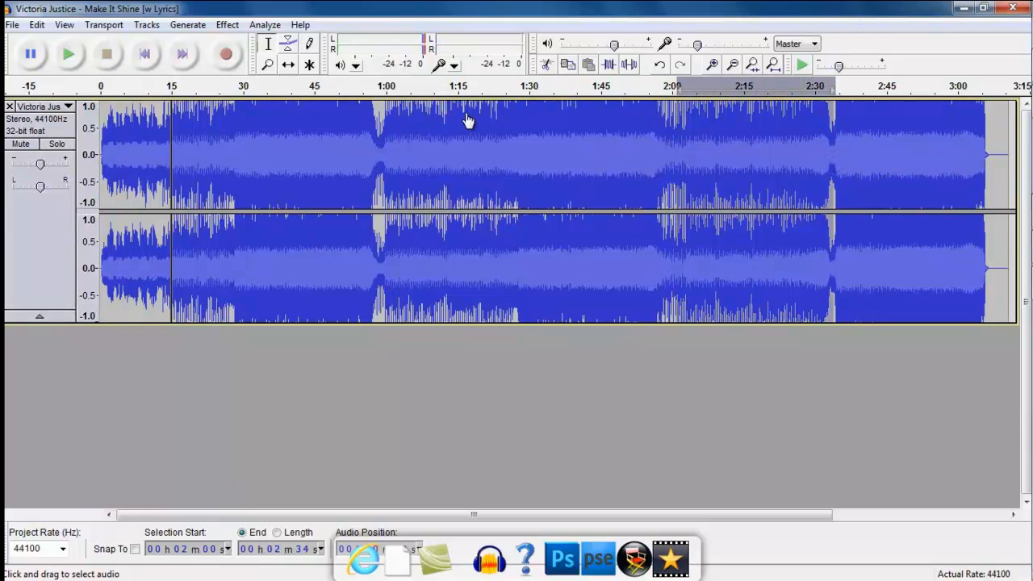
left_click(37, 25)
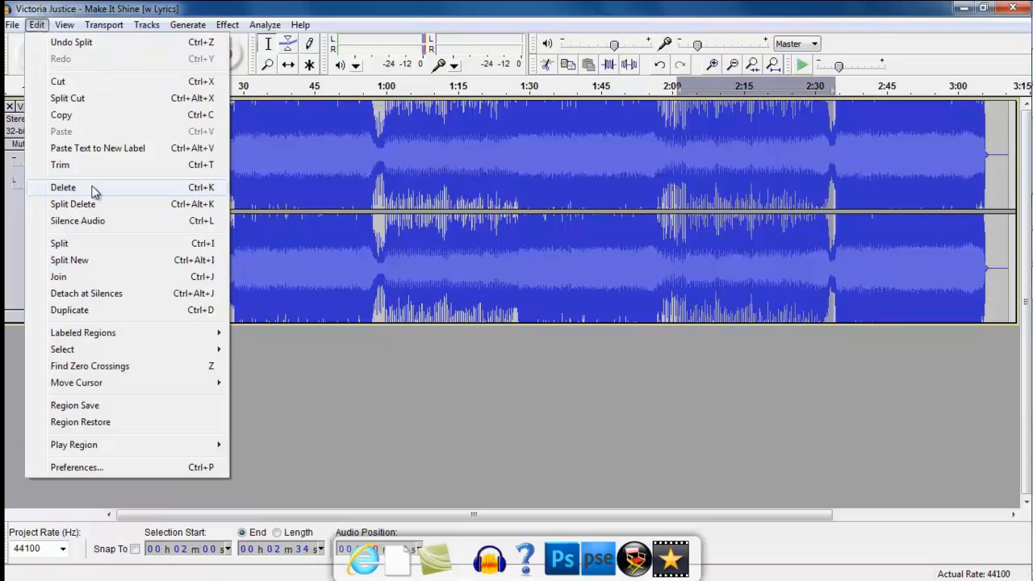
left_click(82, 244)
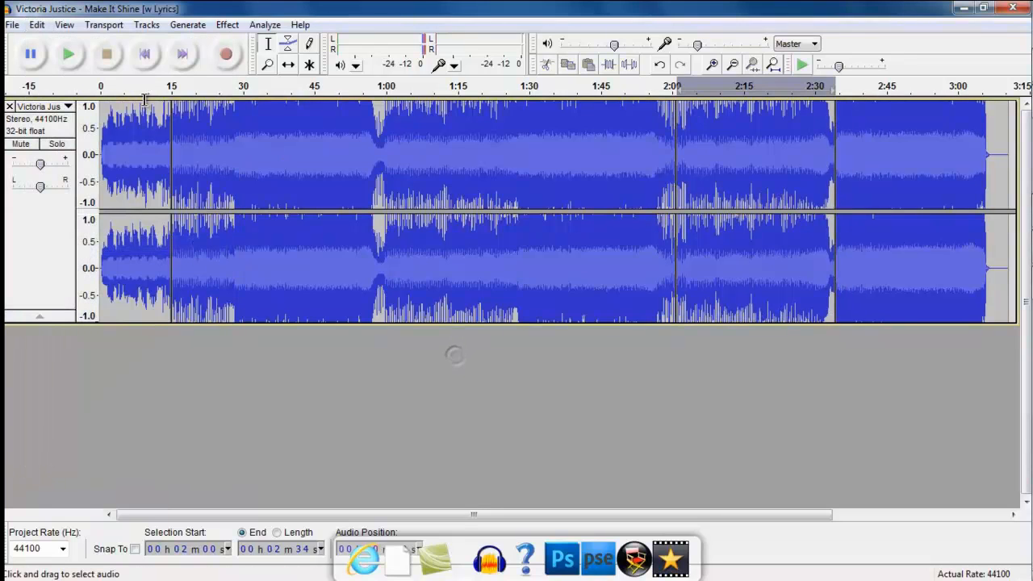
Copy the opening clip from 0:00 to about 0:15, then delete it from the track
left_click_drag(100, 139, 170, 177)
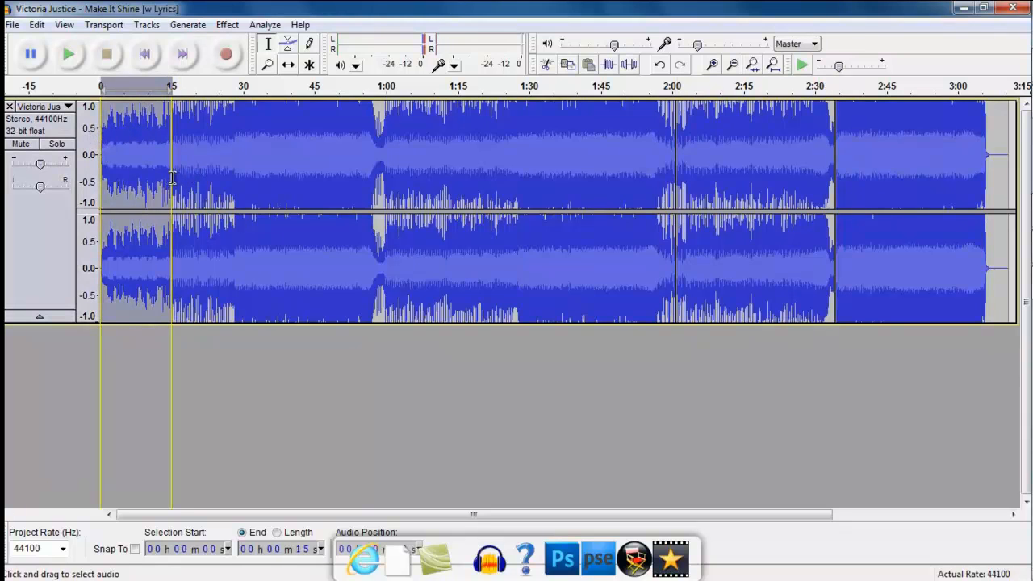
left_click(37, 24)
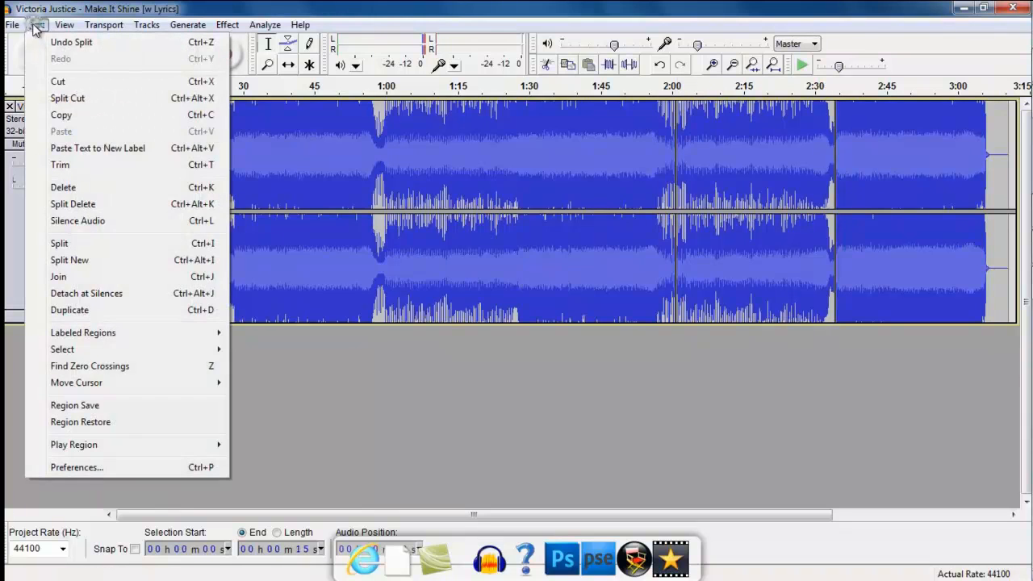
left_click(74, 115)
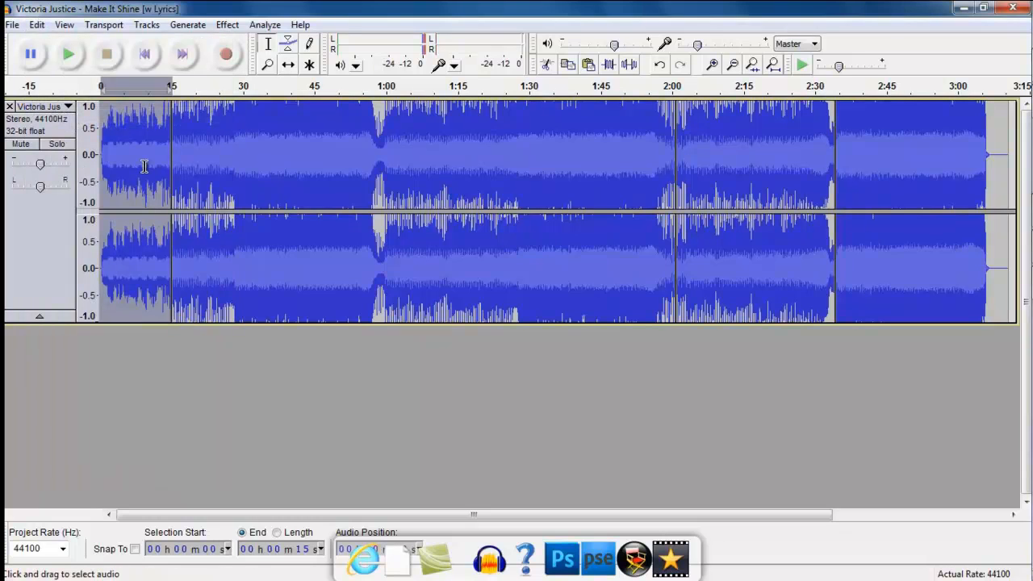
key("Delete")
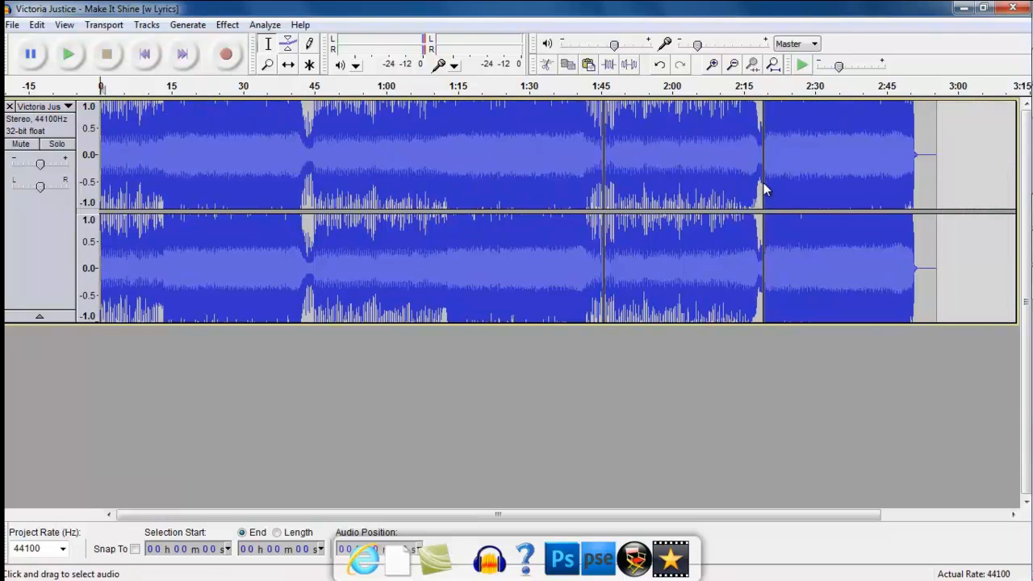
Merge the last two clips at their split line and delete the section preceding it, starting at about 1:45
key("Delete")
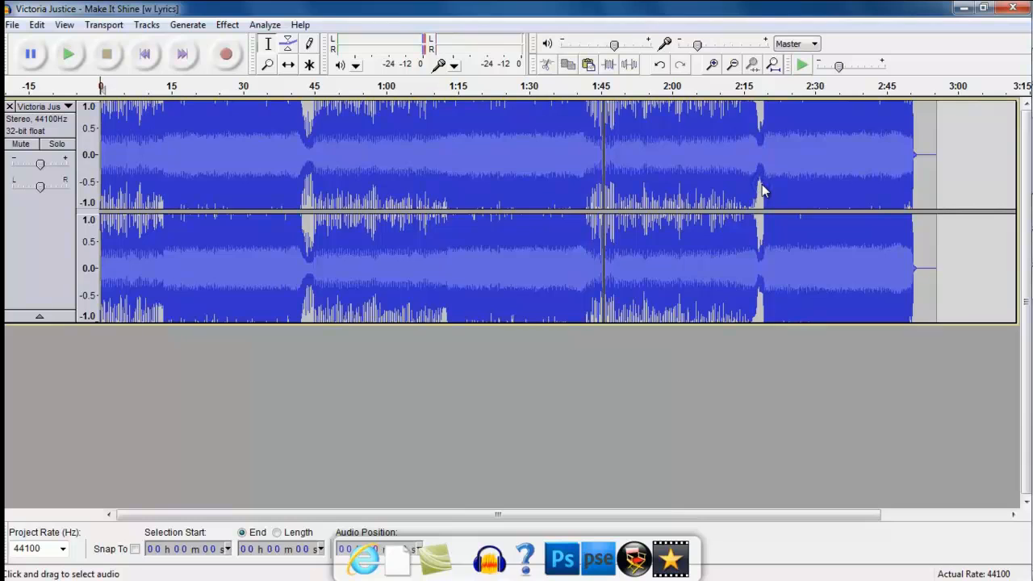
left_click_drag(763, 182, 604, 205)
key("Delete")
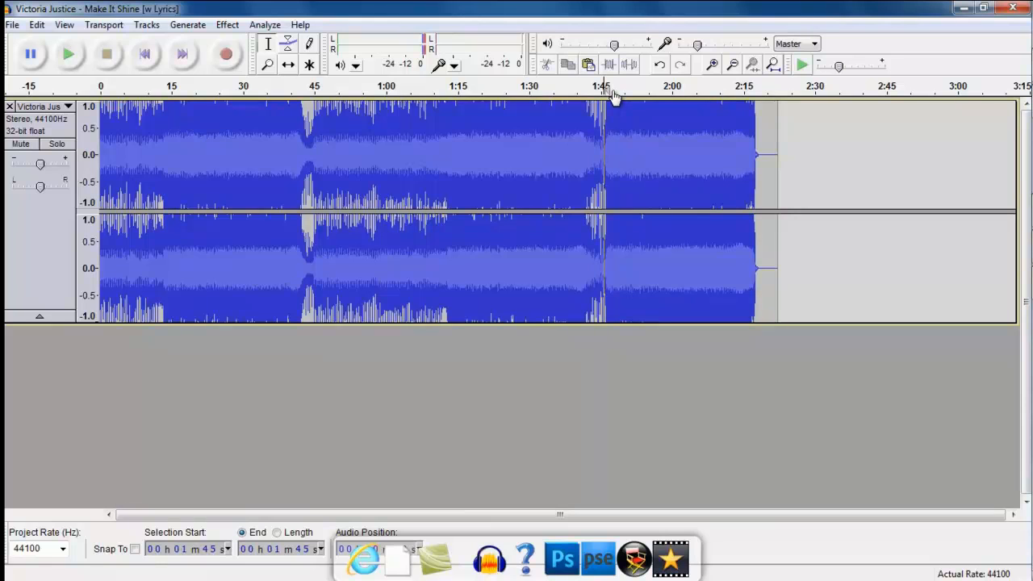
Deselect the song track and paste the copied opening as a new separate track
left_click(38, 25)
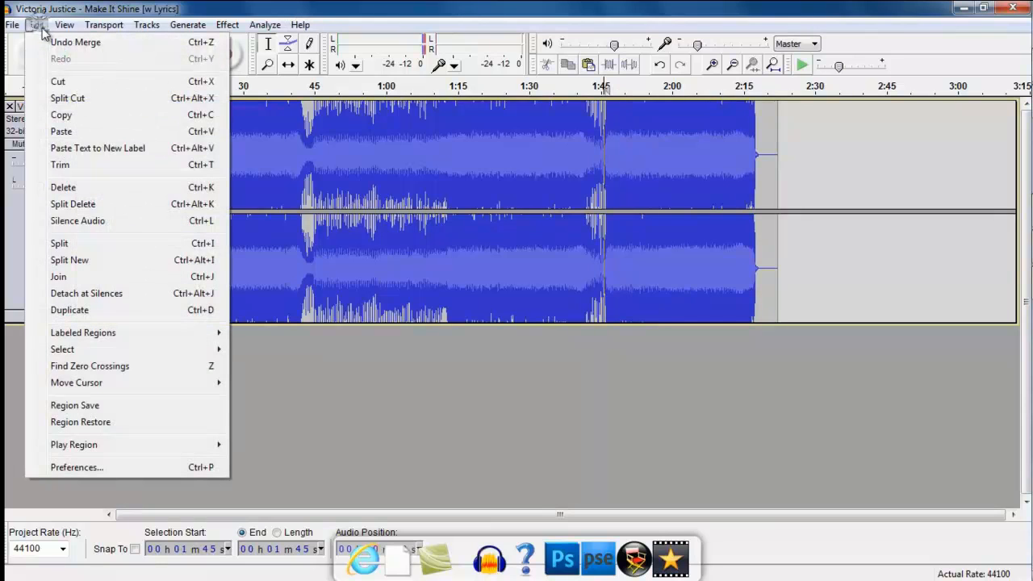
left_click(374, 377)
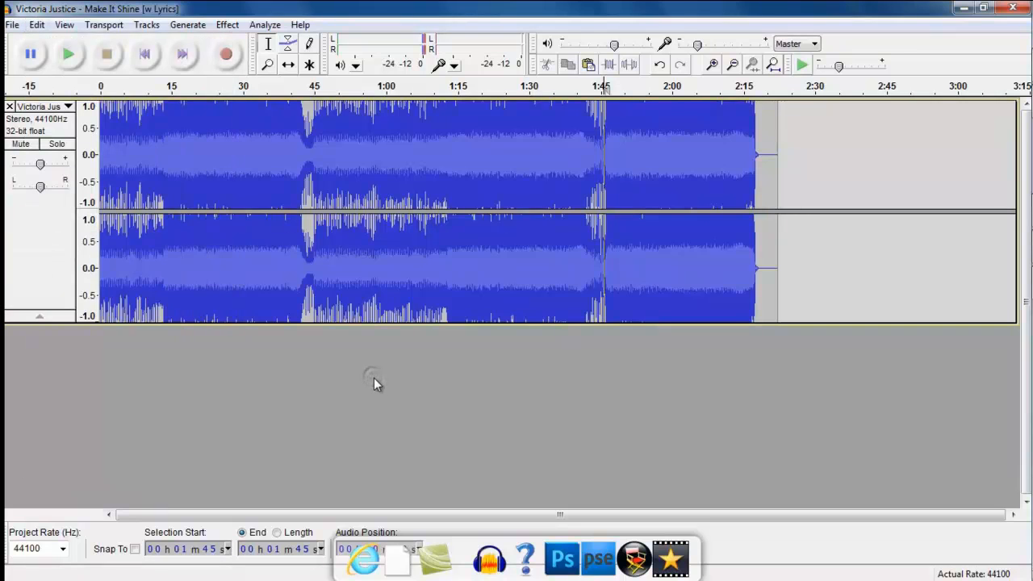
key("ctrl+v")
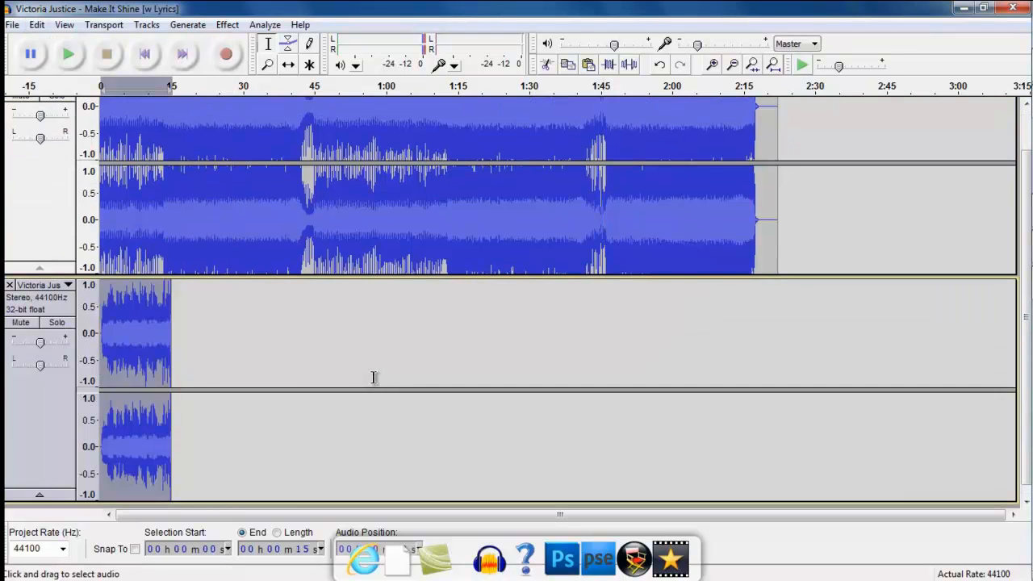
Paste the copied opening into the song track at about 1:46 and remove the extra track holding the other copy
left_click(608, 154)
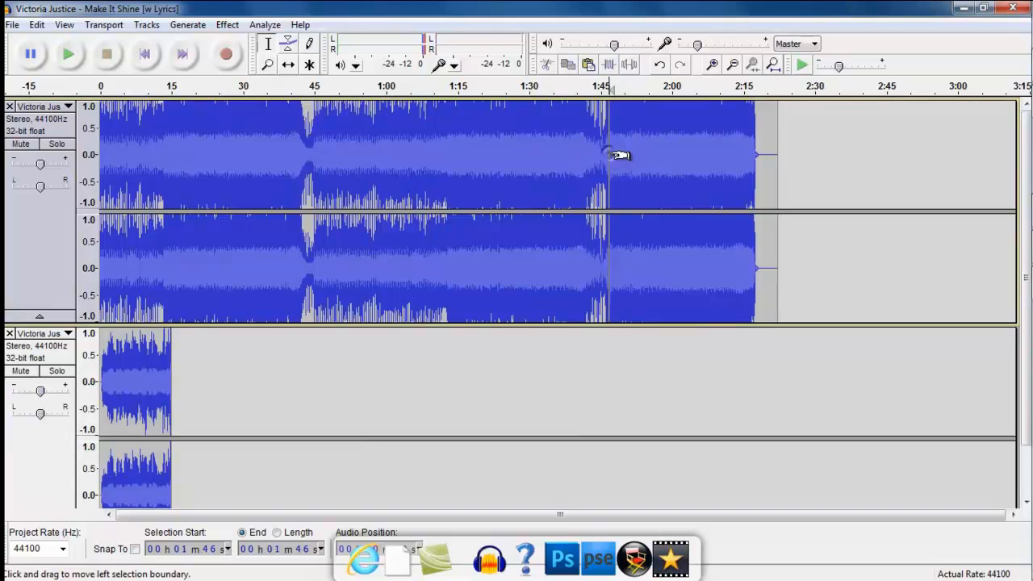
key("ctrl+v")
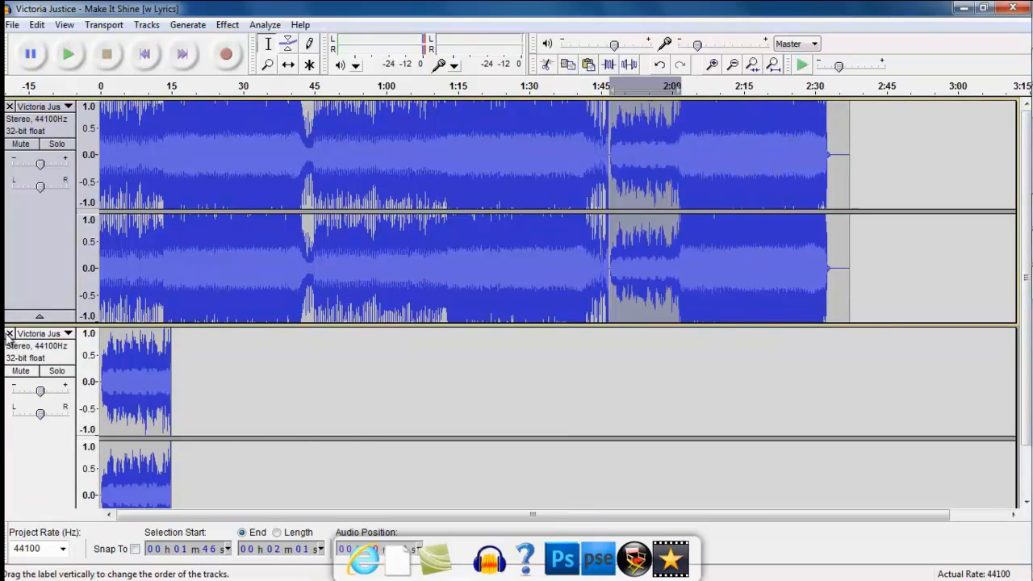
left_click(9, 333)
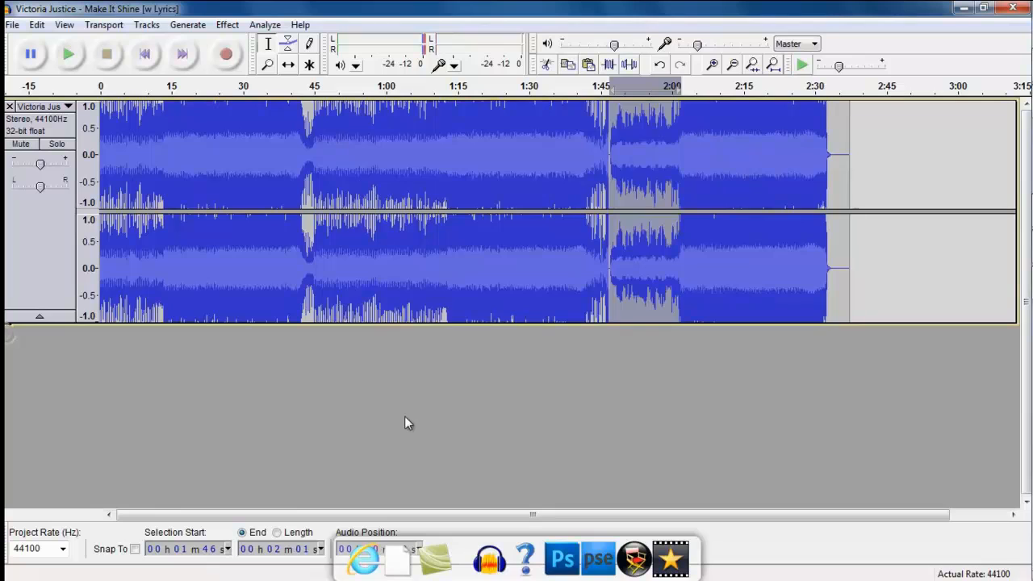
Play the song from about 1:31 through the pasted section and stop playback
left_click(555, 182)
left_click(534, 178)
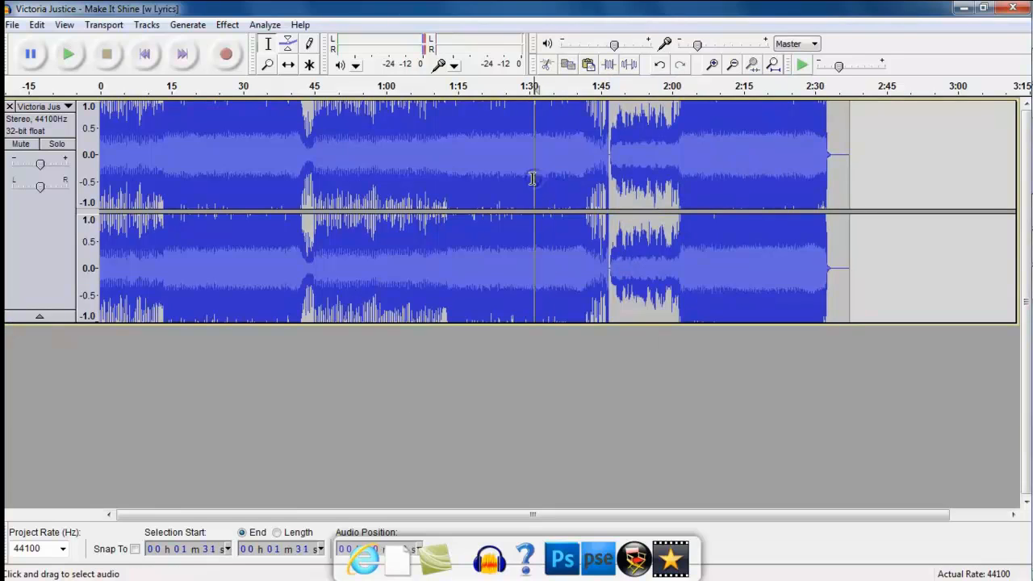
left_click(71, 59)
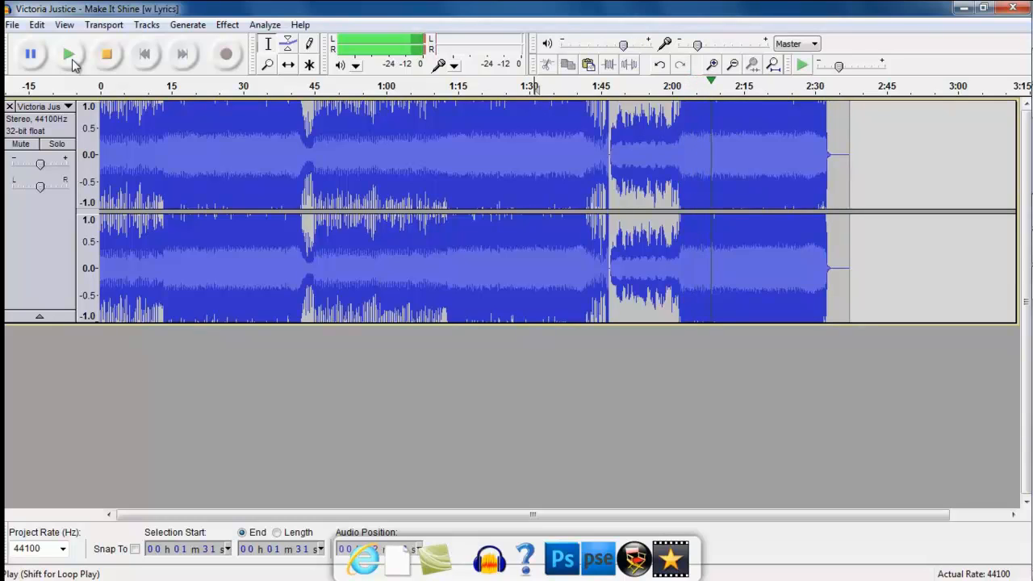
left_click(106, 65)
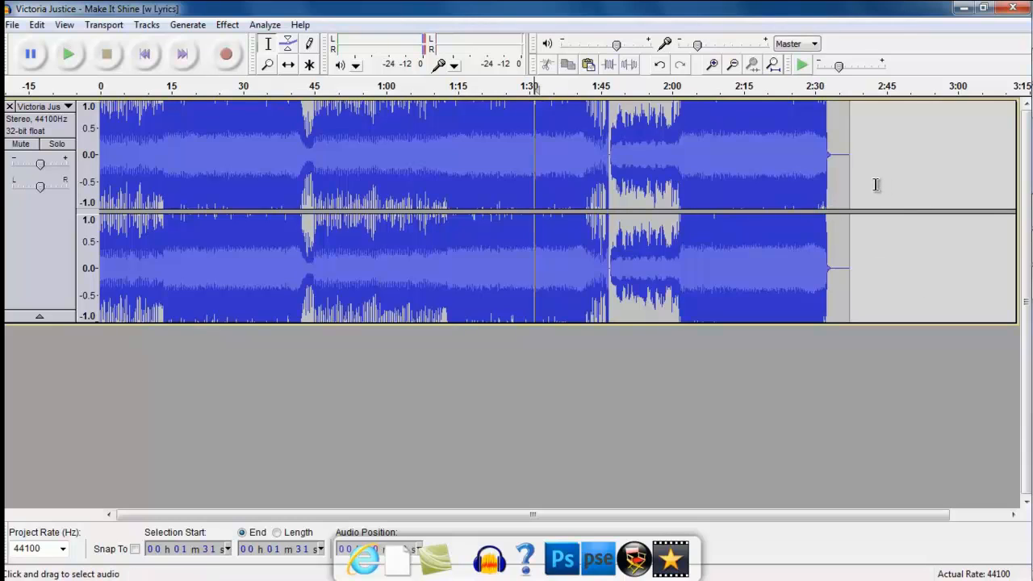
Undo all the splits, deletions and pastes, keeping only the originally imported song in the project
key("ctrl+z")
key("ctrl+z")
key("ctrl+y")
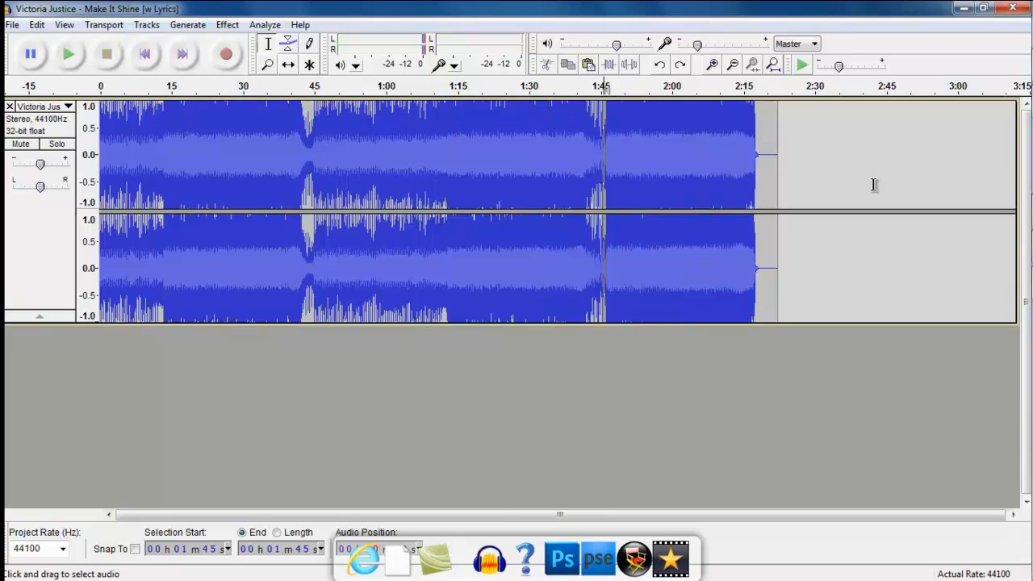
key("ctrl+y")
key("ctrl+y")
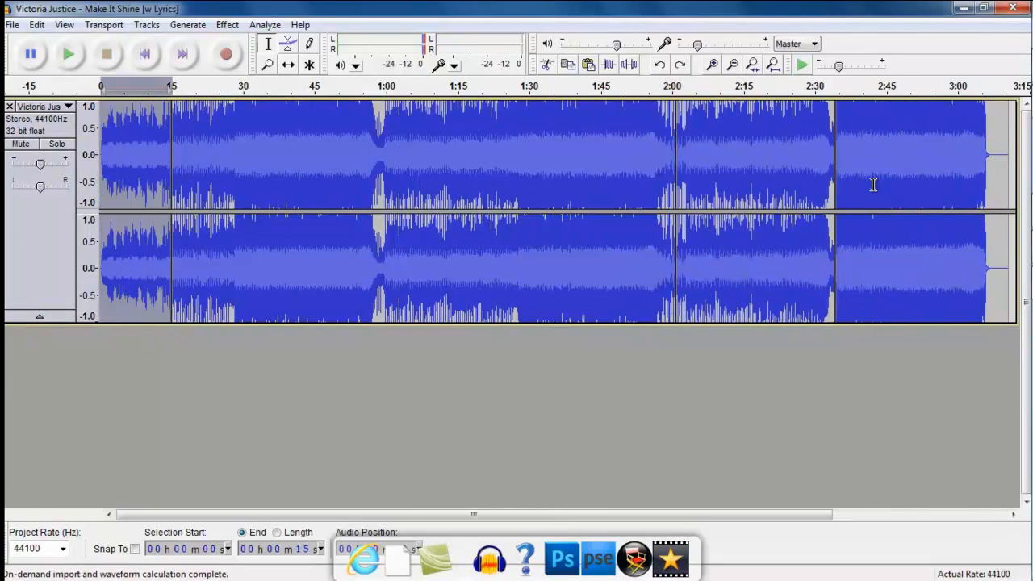
key("ctrl+z")
key("ctrl+z")
key("ctrl+z")
key("ctrl+z")
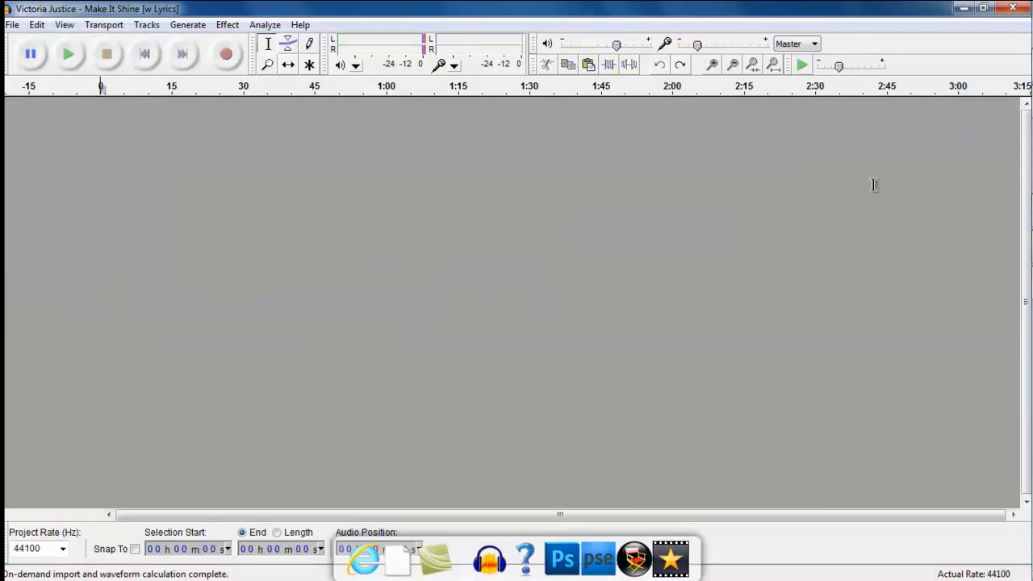
key("ctrl+y")
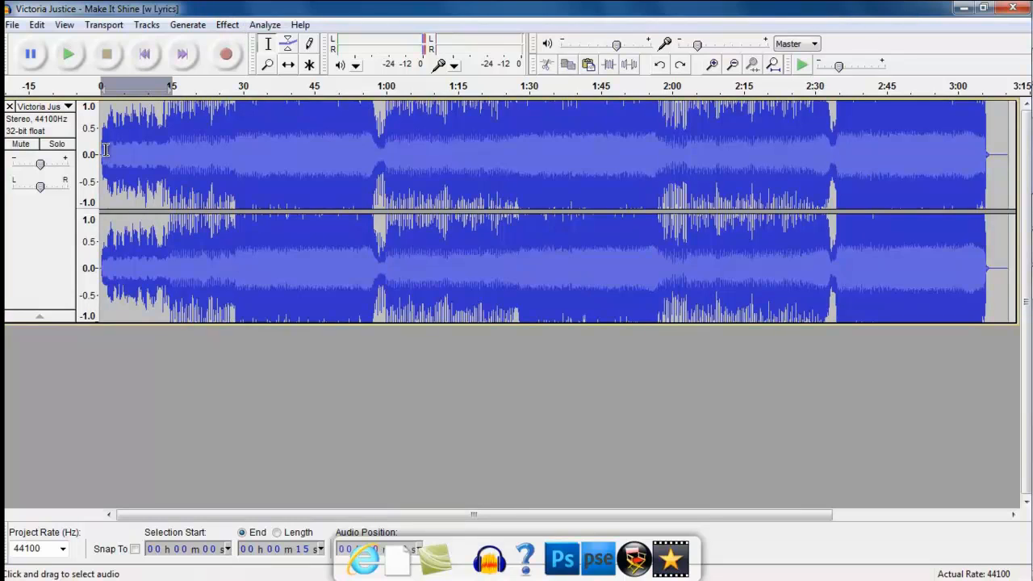
Apply the Invert effect to the first 28 seconds of the song and play the inverted section briefly
left_click_drag(101, 149, 235, 224)
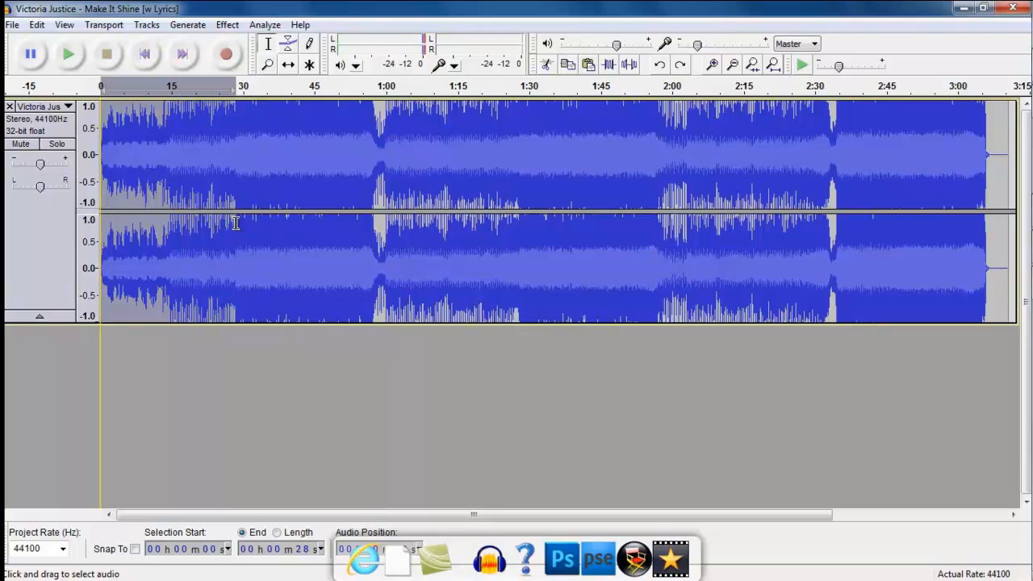
left_click(234, 25)
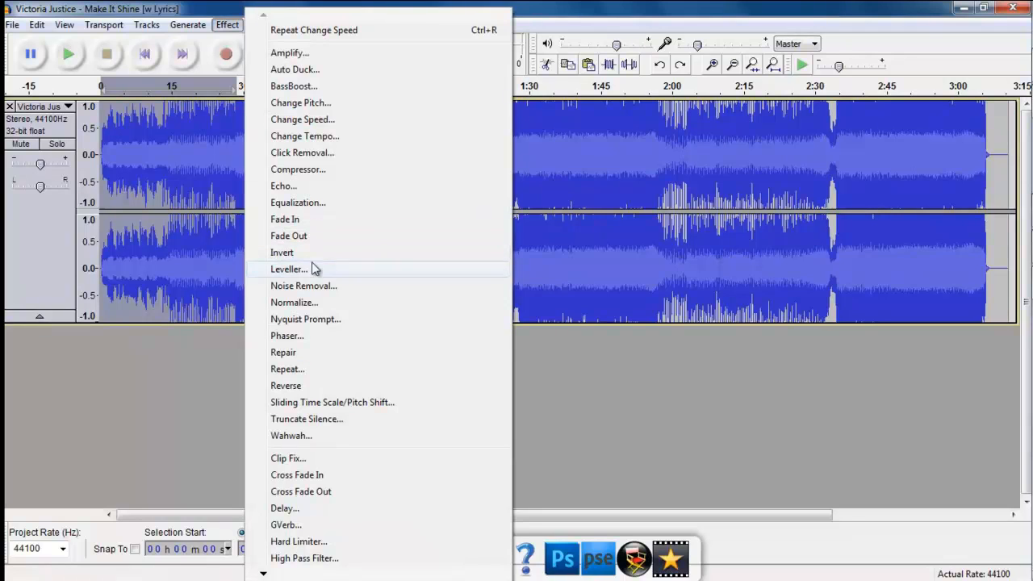
left_click(283, 253)
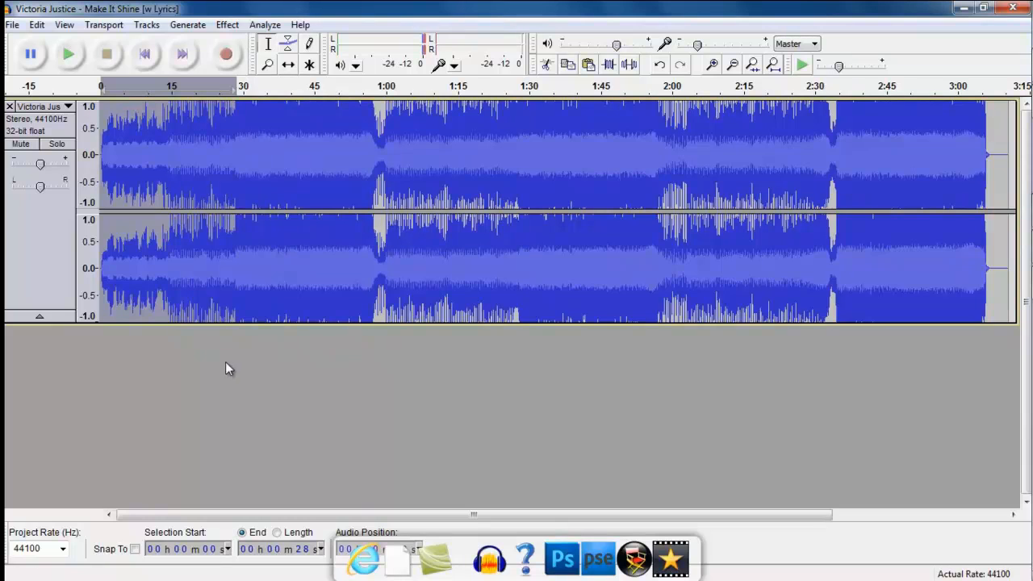
left_click(69, 58)
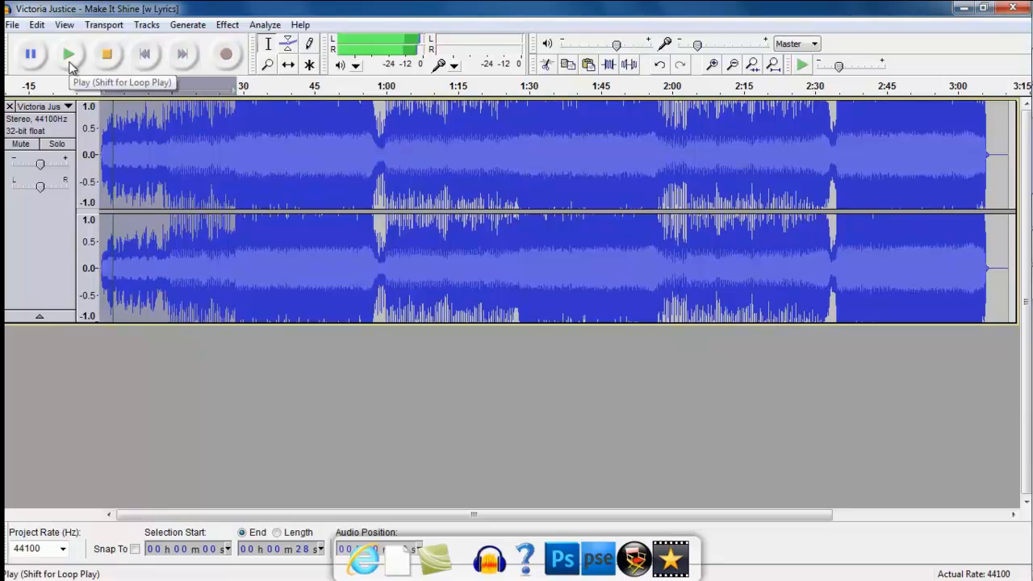
left_click(107, 54)
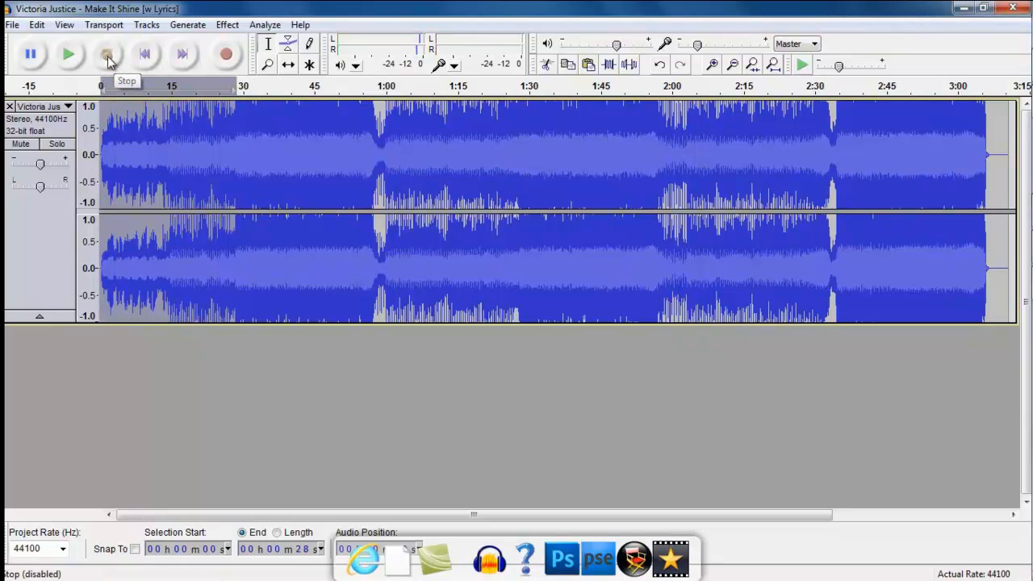
Apply the Reverse effect to the selected first 28 seconds, play the reversed section and stop playback
left_click(219, 25)
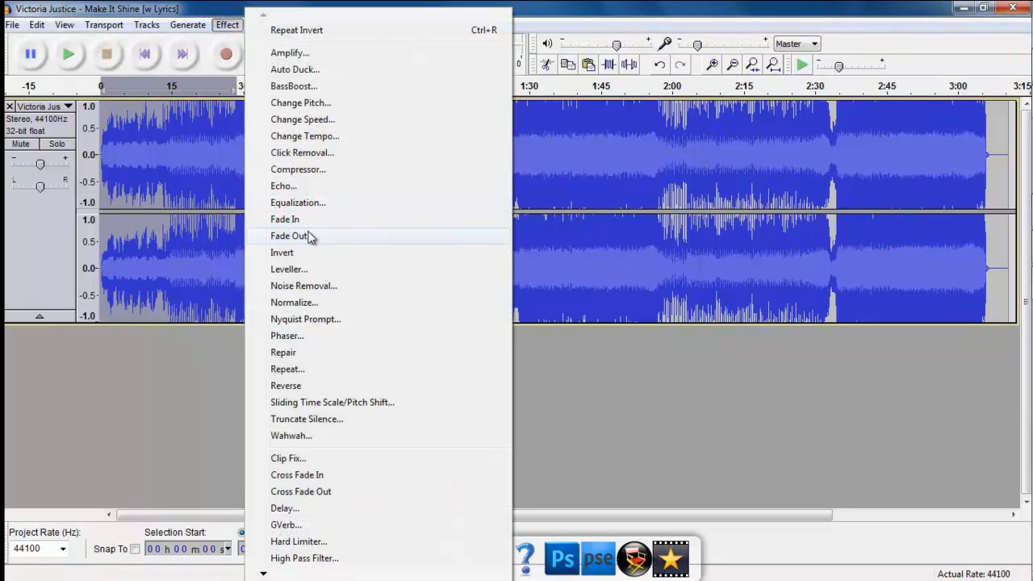
left_click(320, 387)
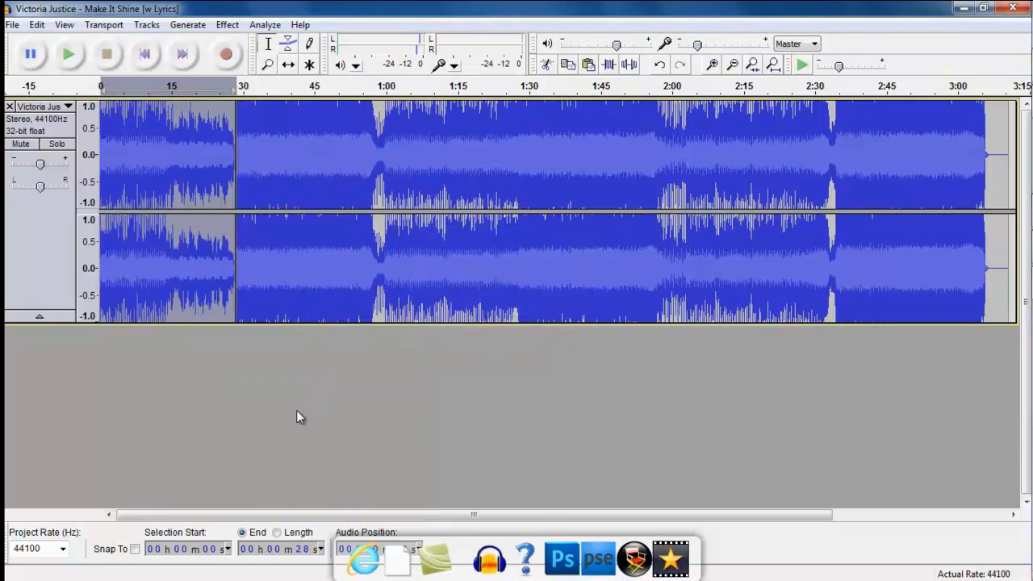
left_click(69, 68)
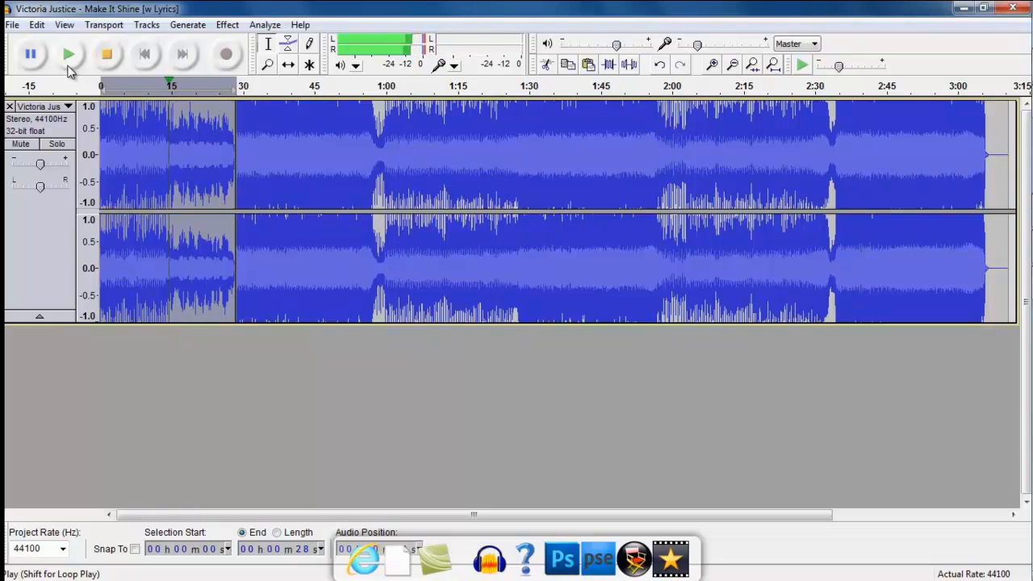
left_click(106, 54)
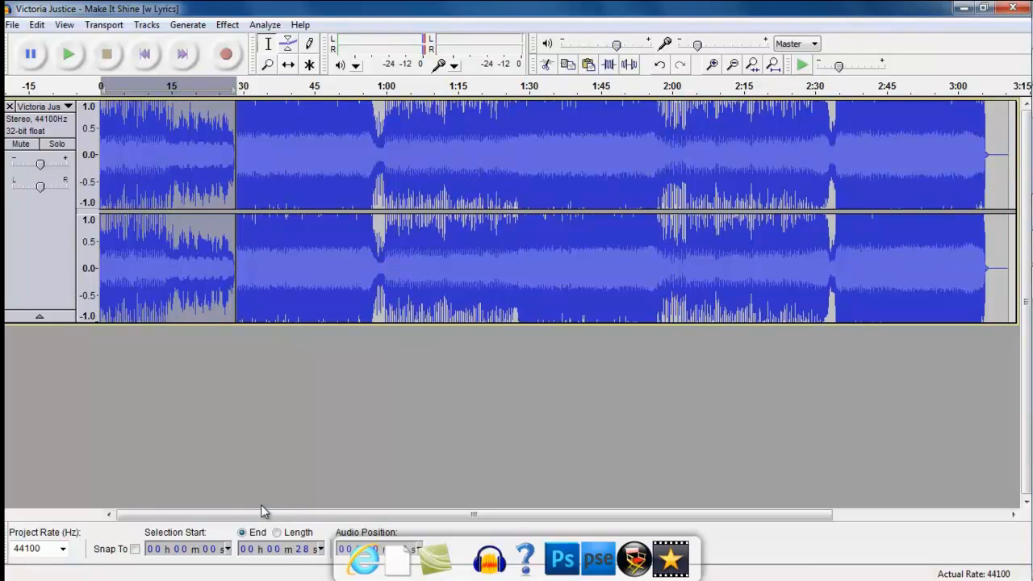
Undo the effects applied to the opening 28 seconds and play the song briefly from about 0:33
key("ctrl+z")
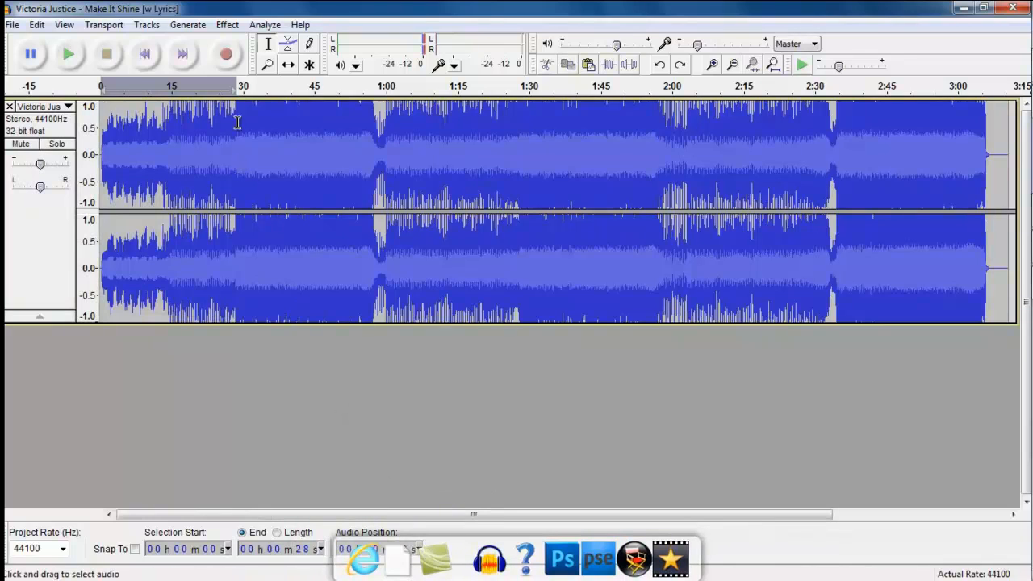
left_click(256, 93)
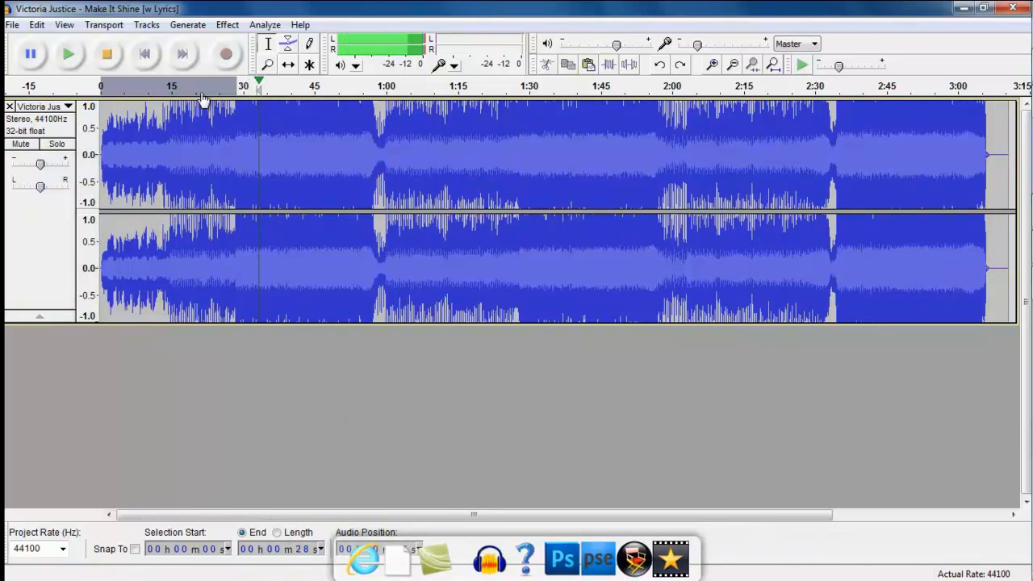
left_click(104, 54)
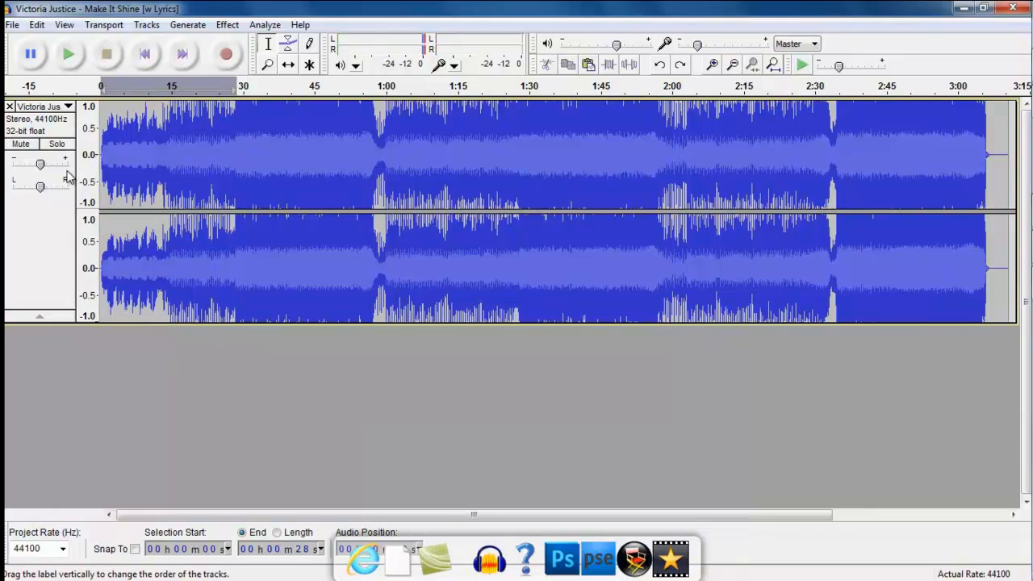
Raise the song track's gain, play the song while moving the gain up and back to slightly above 0 dB, and stop playback
mouse_move(43, 171)
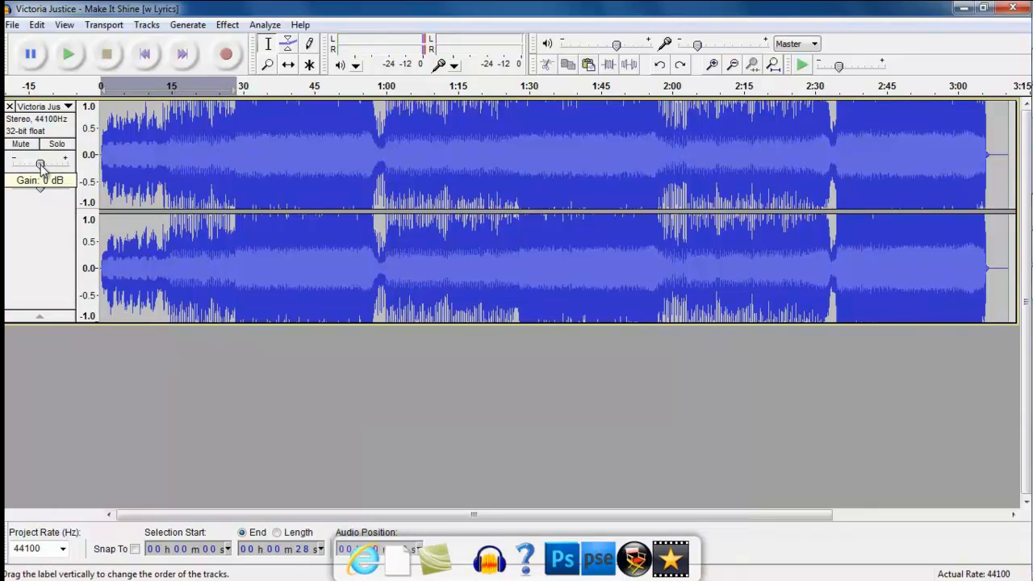
mouse_move(44, 169)
left_mouse_down()
mouse_move(23, 168)
mouse_move(80, 179)
mouse_move(53, 167)
left_mouse_up()
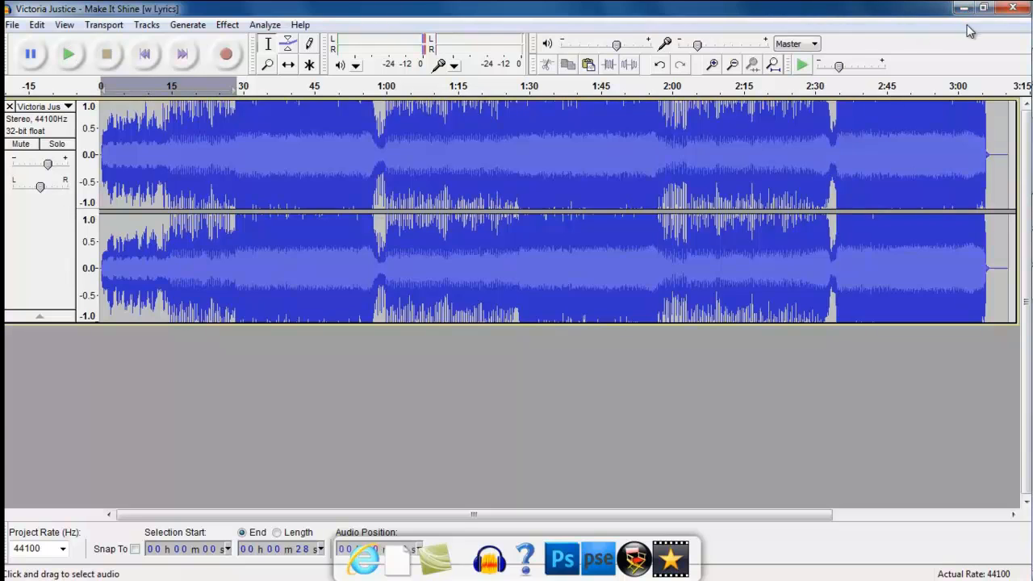
mouse_move(1030, 46)
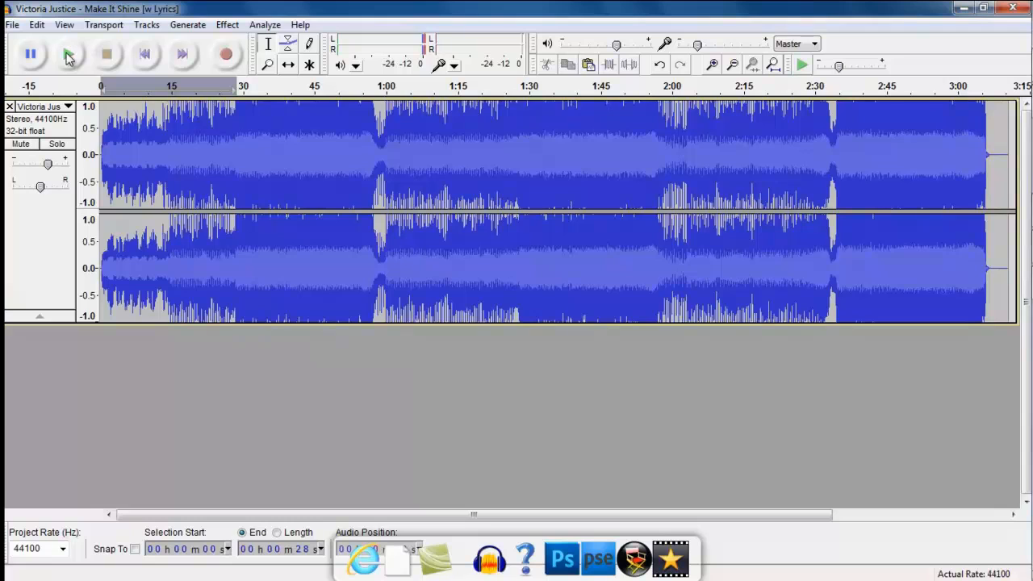
left_click(69, 57)
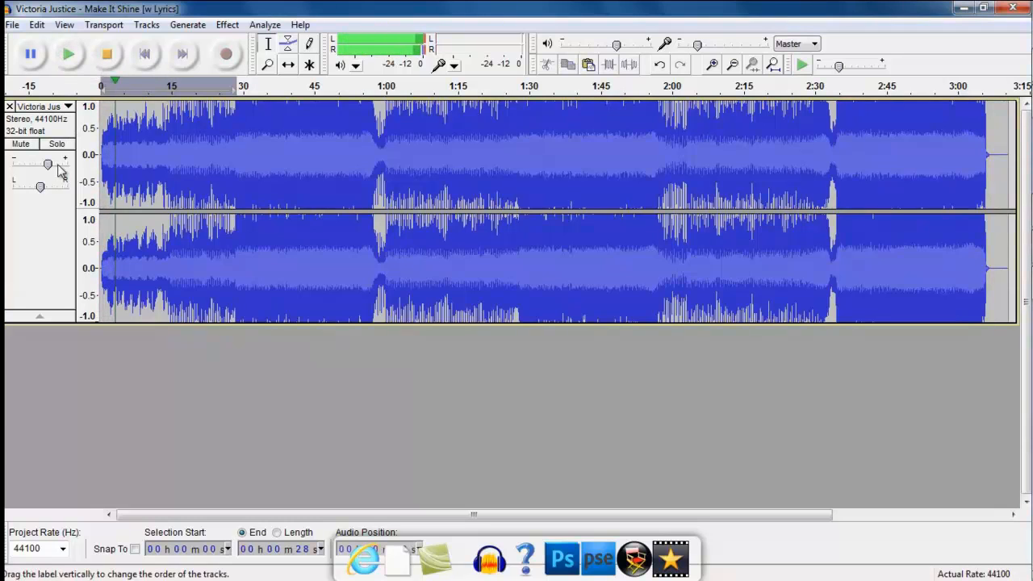
mouse_move(50, 168)
left_mouse_down()
mouse_move(10, 169)
mouse_move(61, 178)
left_mouse_up()
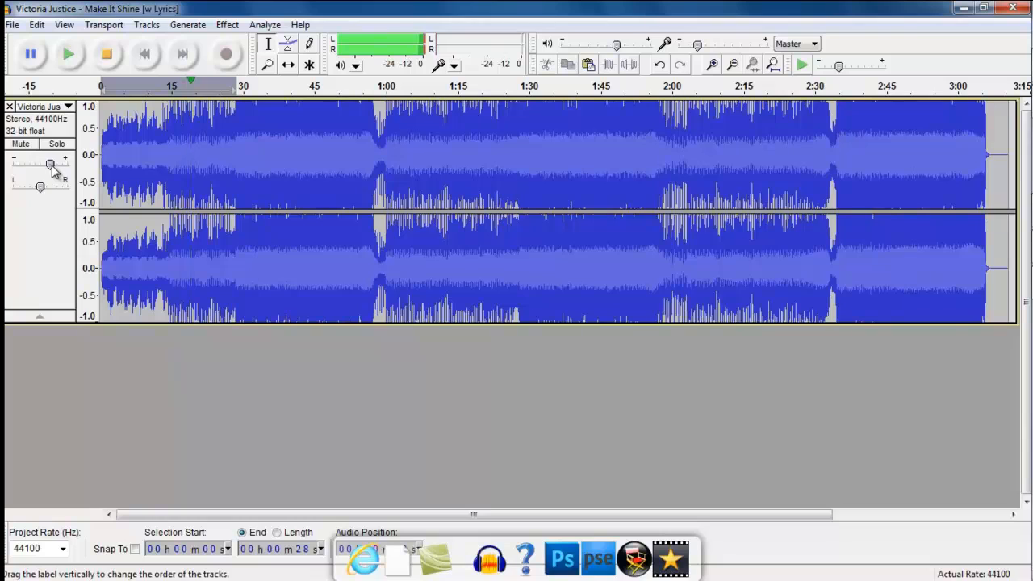
mouse_move(51, 167)
left_mouse_down()
mouse_move(62, 171)
mouse_move(37, 180)
left_mouse_up()
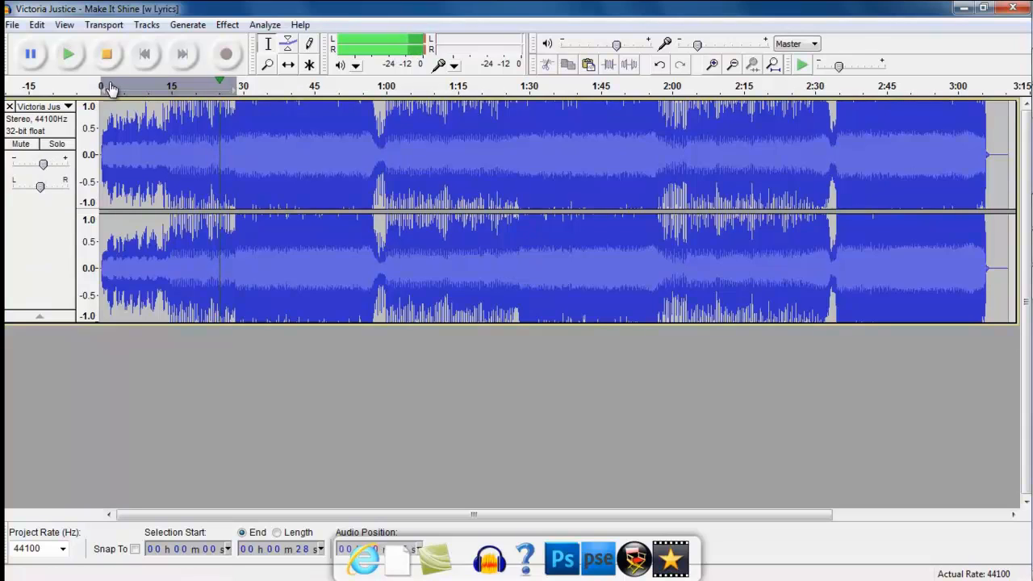
left_click(106, 53)
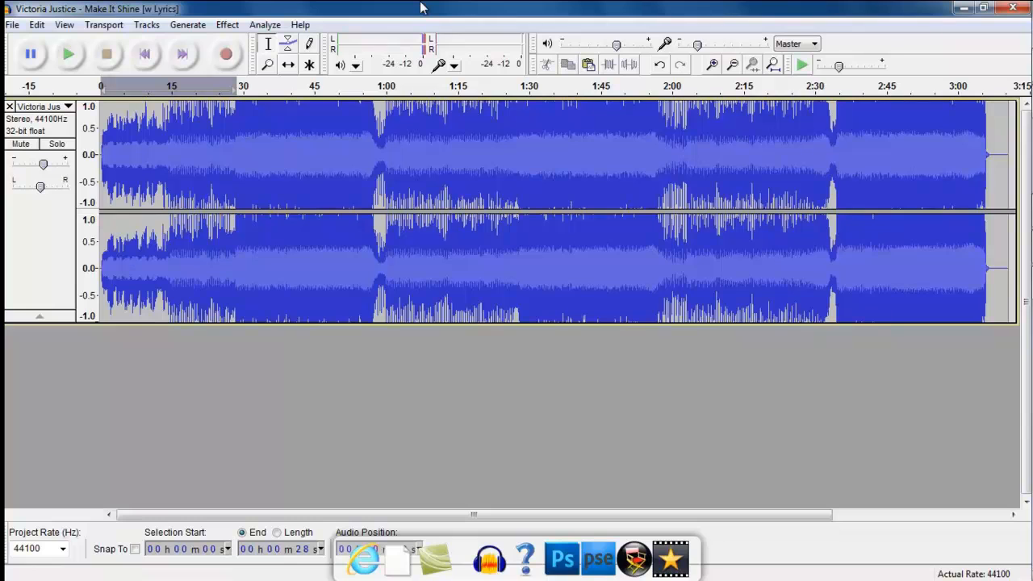
left_click(227, 25)
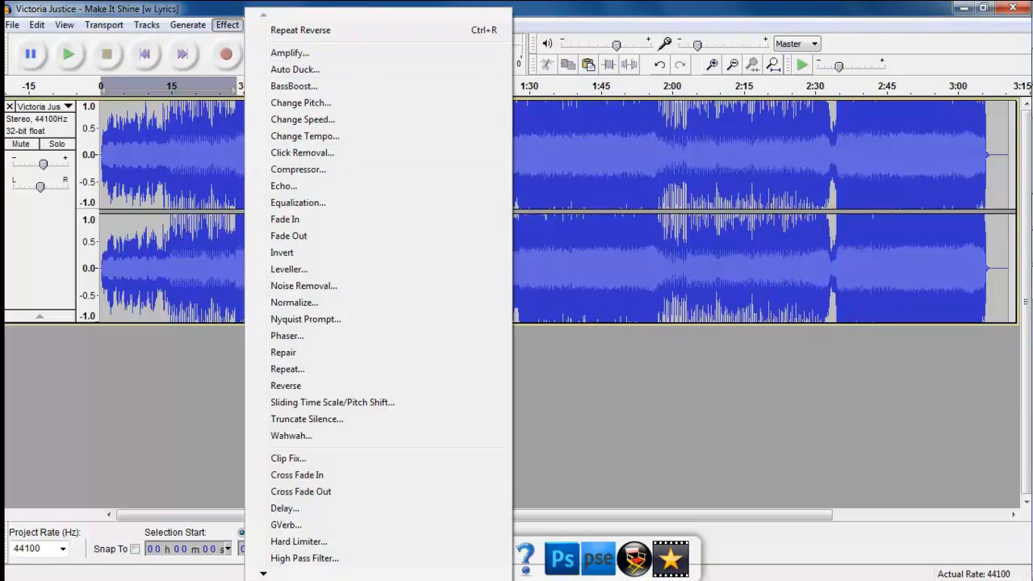
left_click(598, 8)
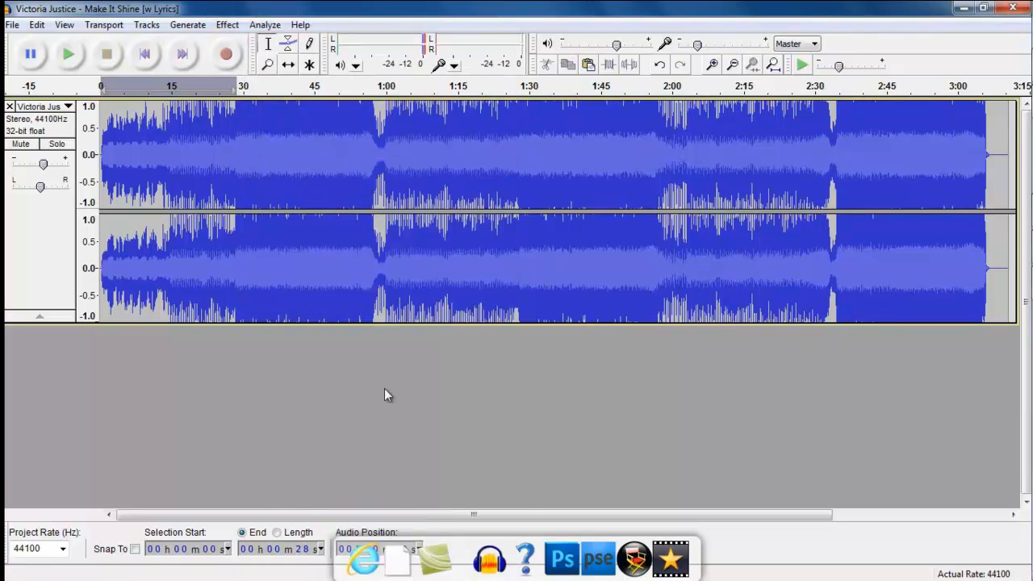